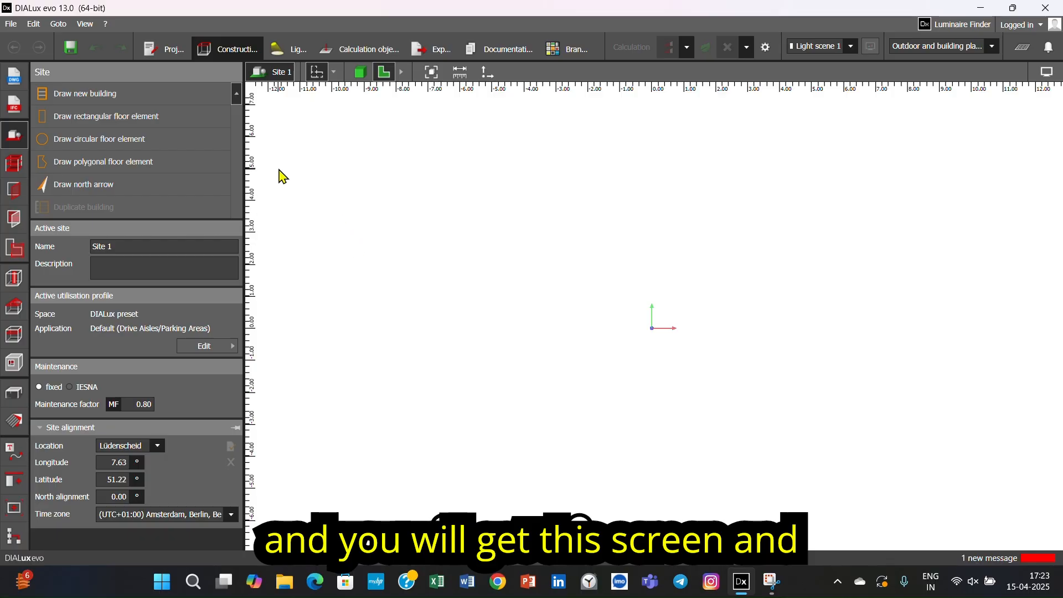
Import the ground-floor plan file Block+C+-+GF+for+dialux from the layout of Building folder.
left_click(10, 23)
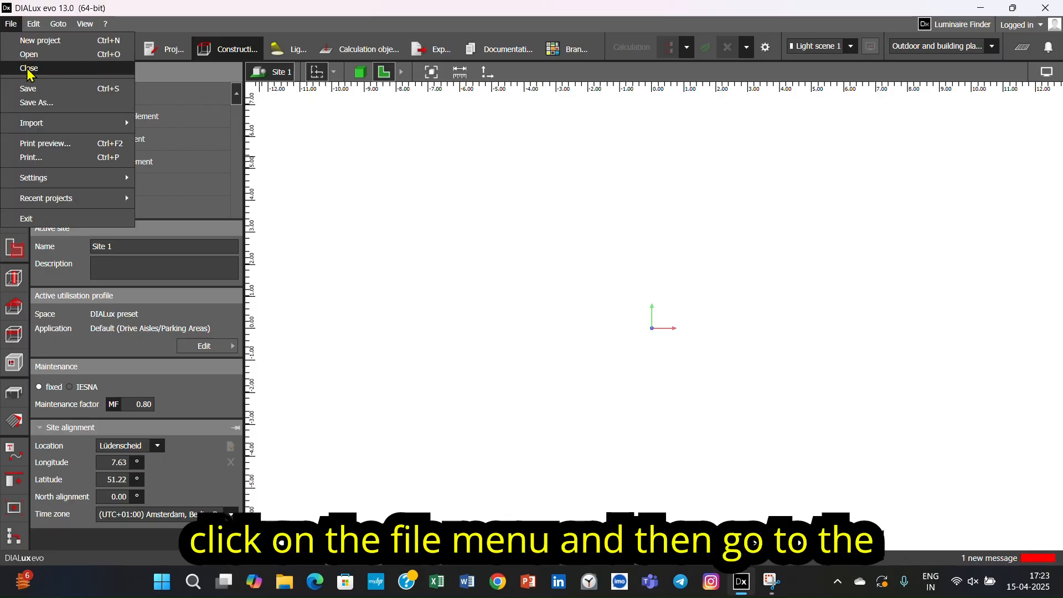
mouse_move(70, 129)
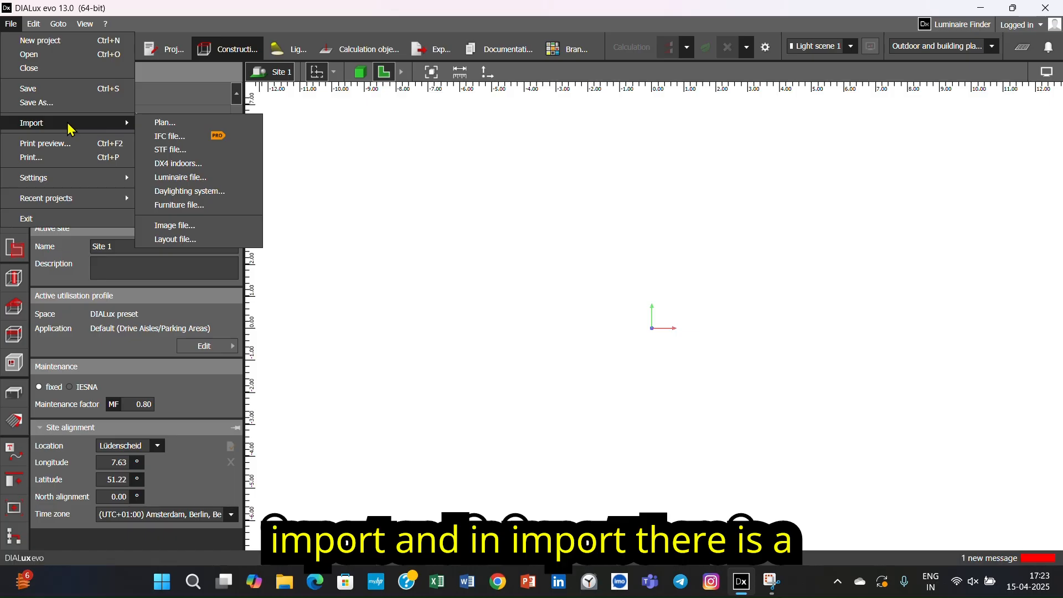
left_click(183, 124)
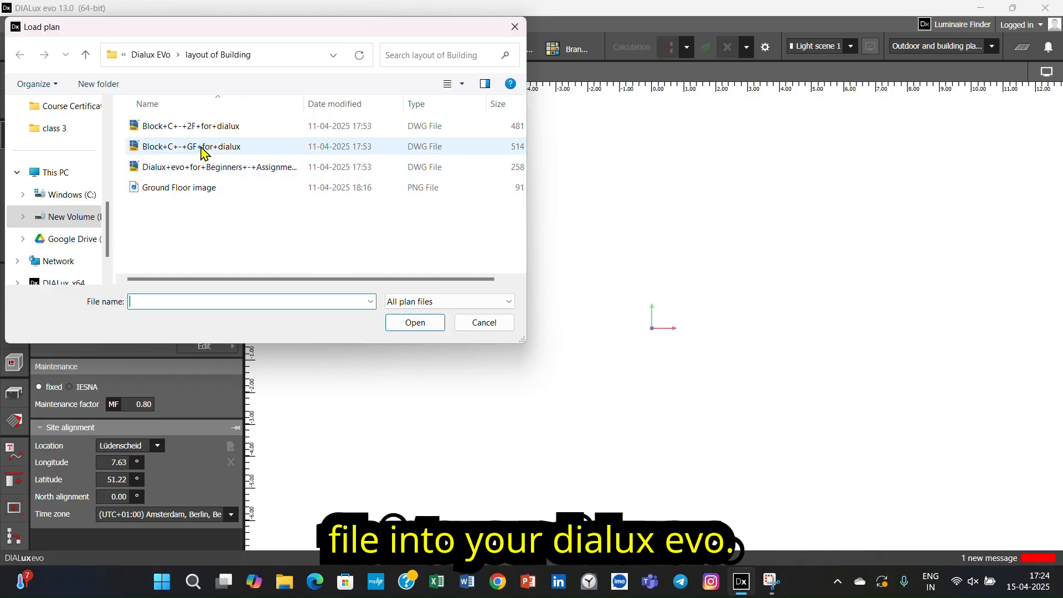
left_click(204, 152)
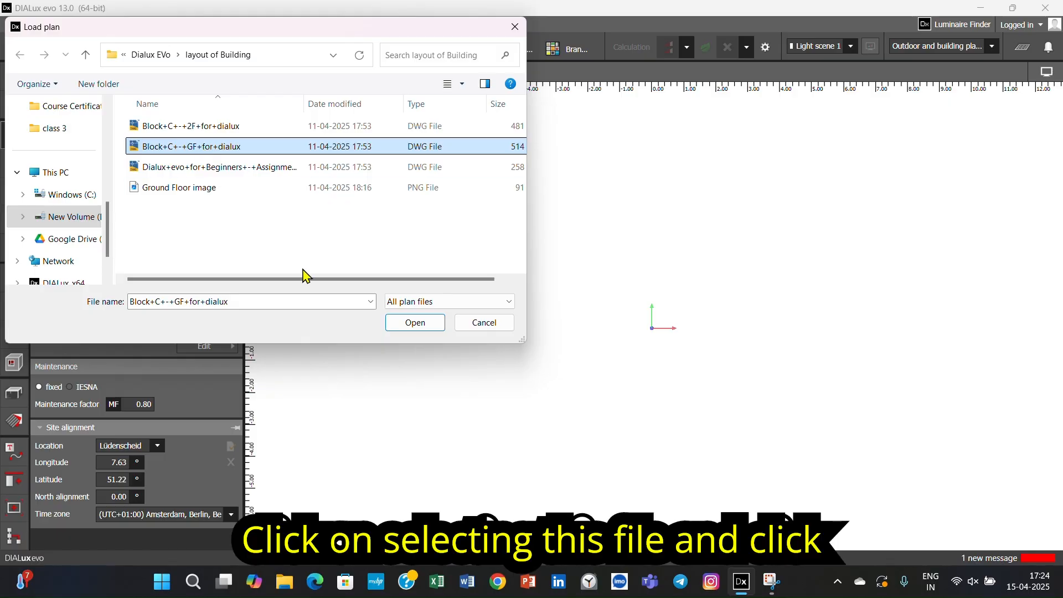
left_click(405, 323)
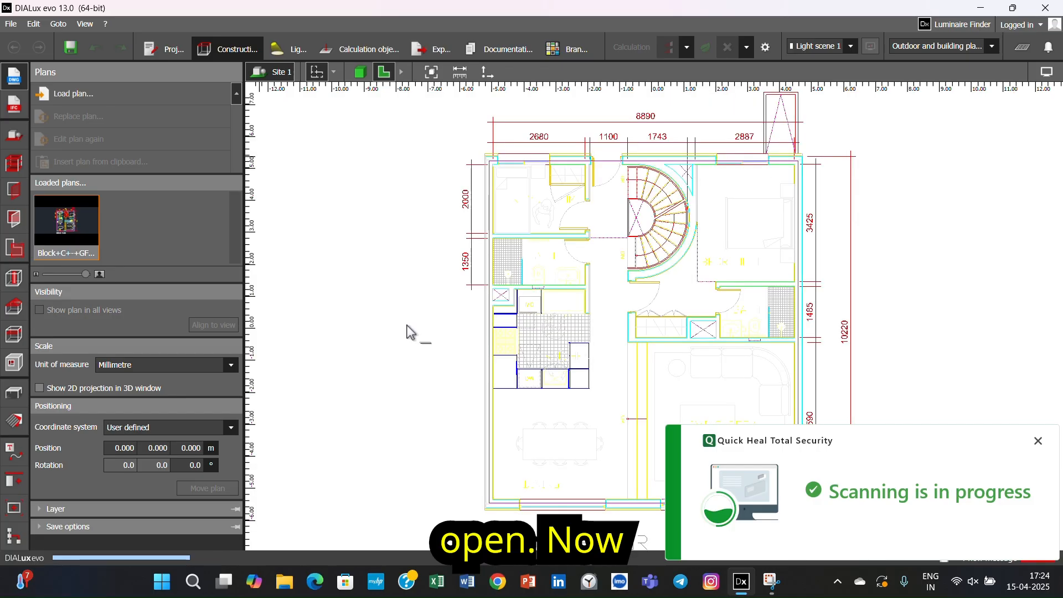
Place the plan's origin just outside the building beside the dining area, with the X-axis running horizontally across the plan.
left_click(1038, 441)
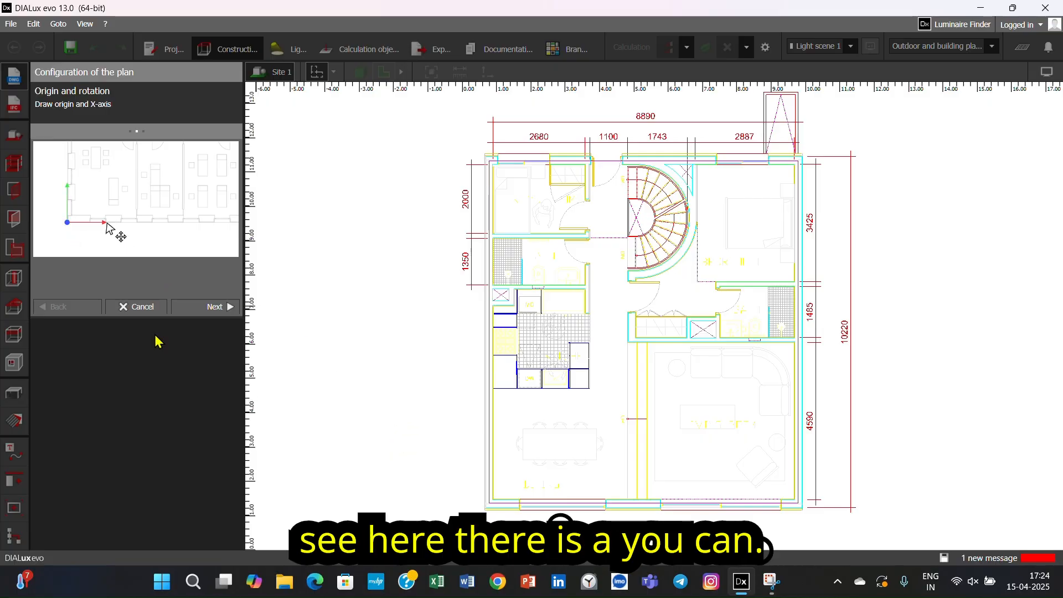
left_click(455, 415)
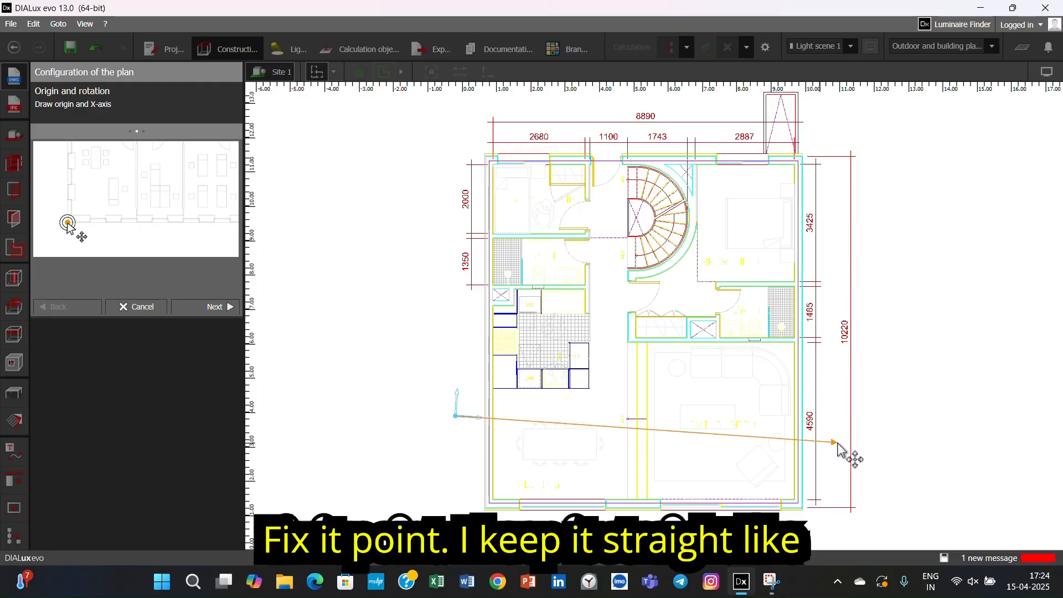
left_click(910, 426)
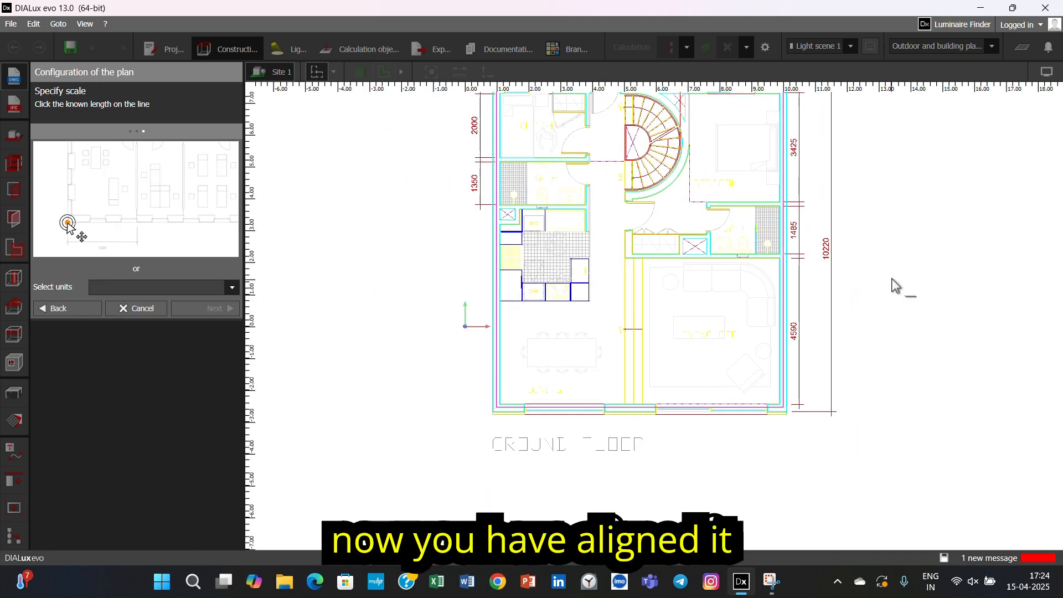
Set the plan's unit of measure to millimetre.
left_click(892, 372)
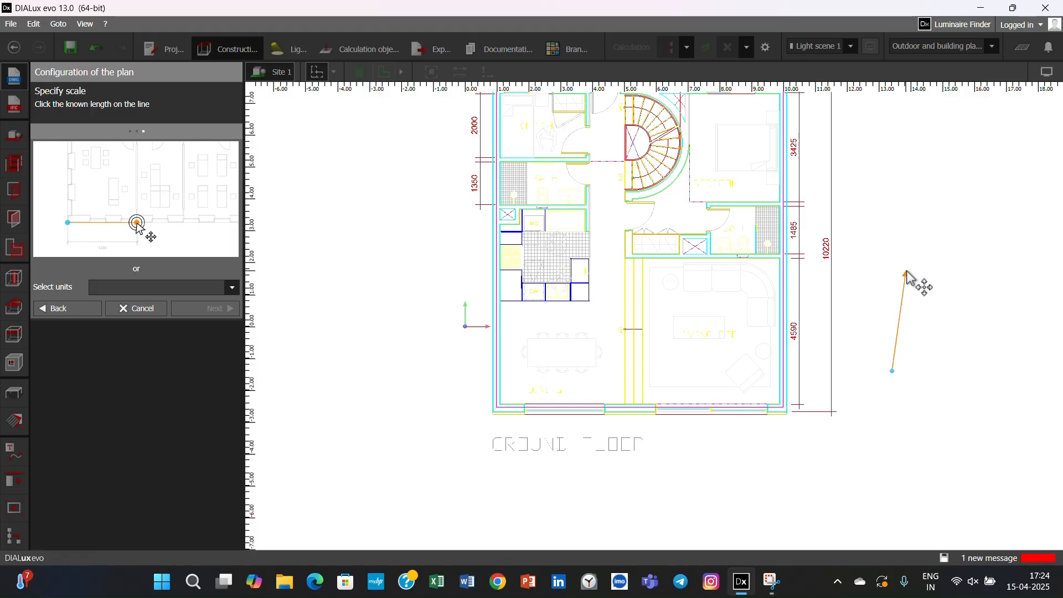
key("Escape")
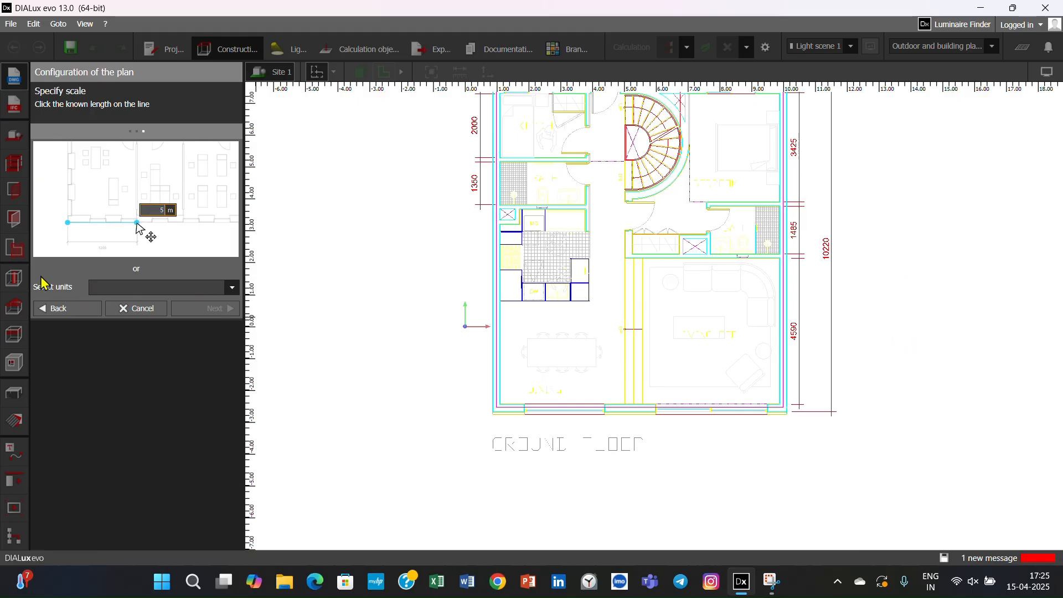
left_click(232, 288)
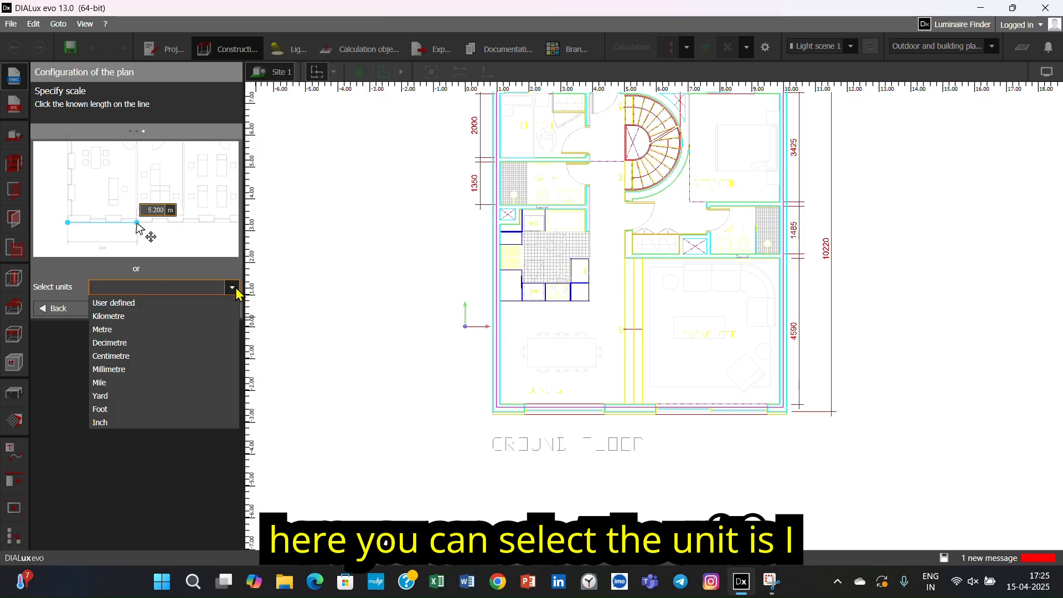
left_click(191, 369)
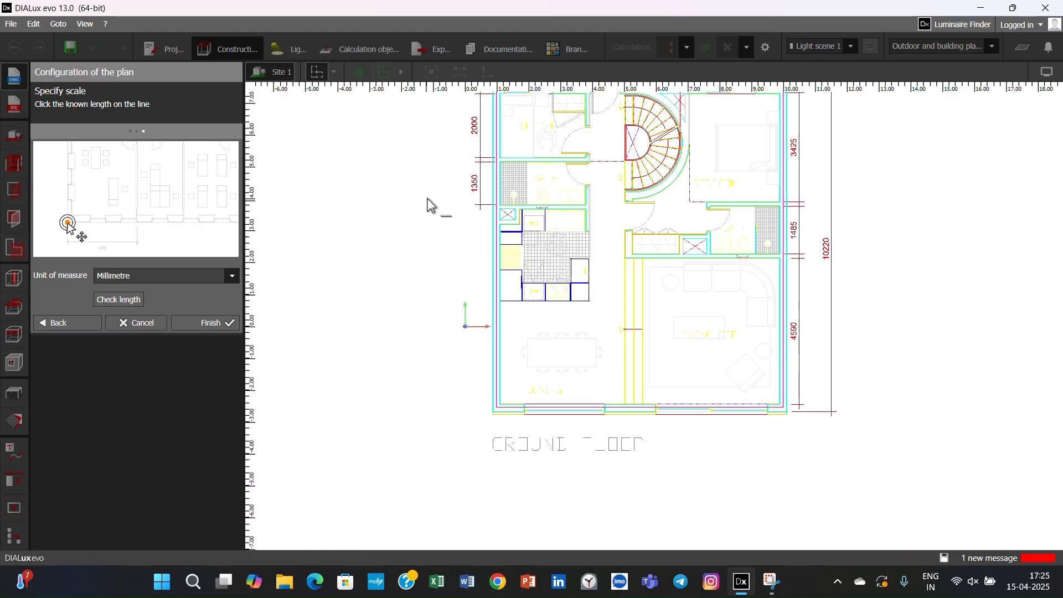
Check the plan's scale along the 2680 dimension above the kid's room and finish the plan configuration.
scroll(984, 259, "up", 4)
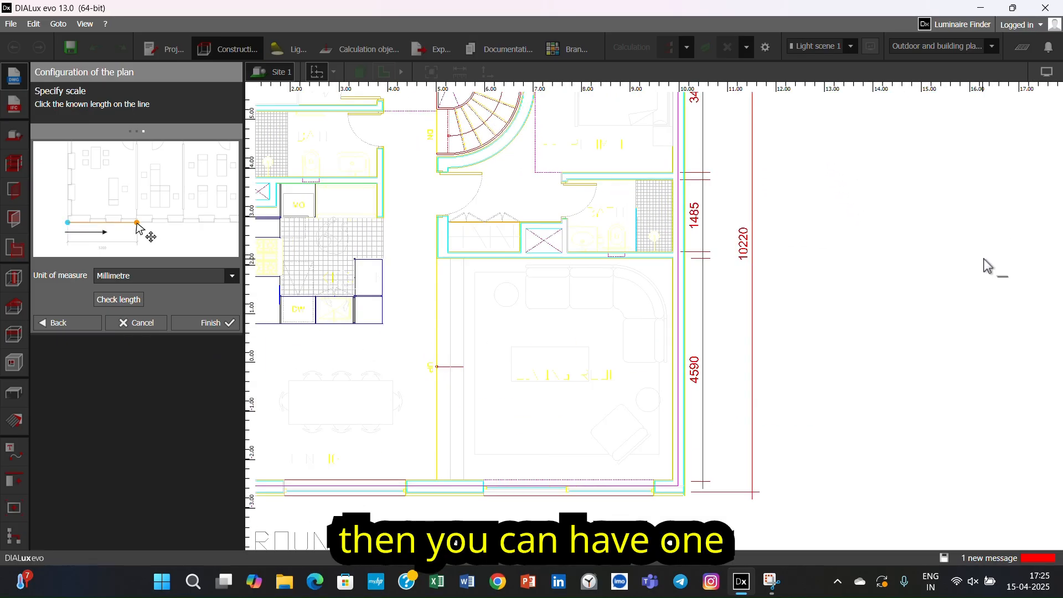
scroll(984, 261, "down", 3)
scroll(706, 95, "up", 1)
scroll(709, 102, "down", 1)
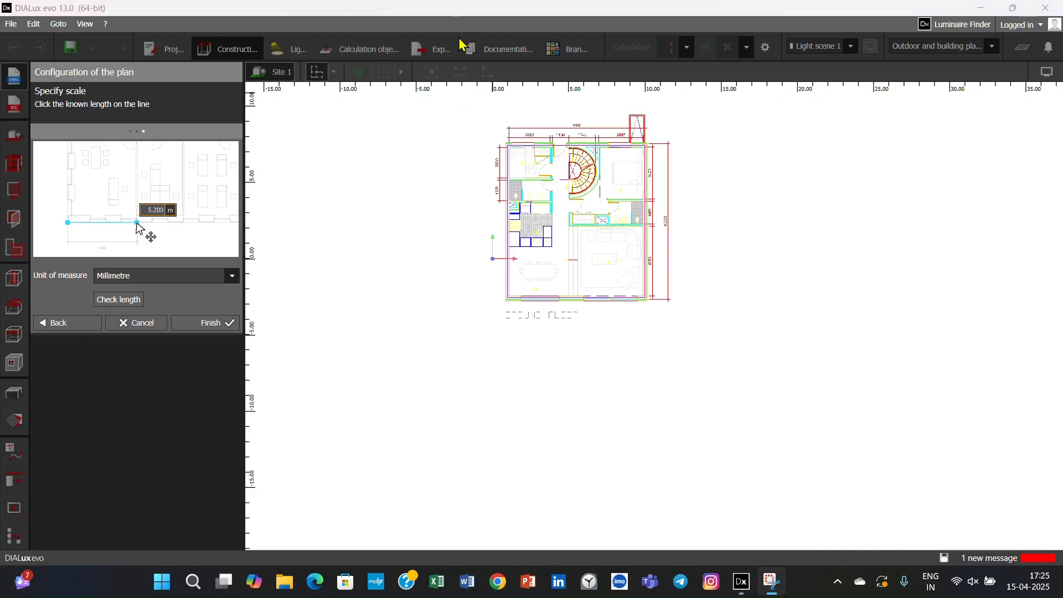
middle_click_drag(535, 170, 529, 310)
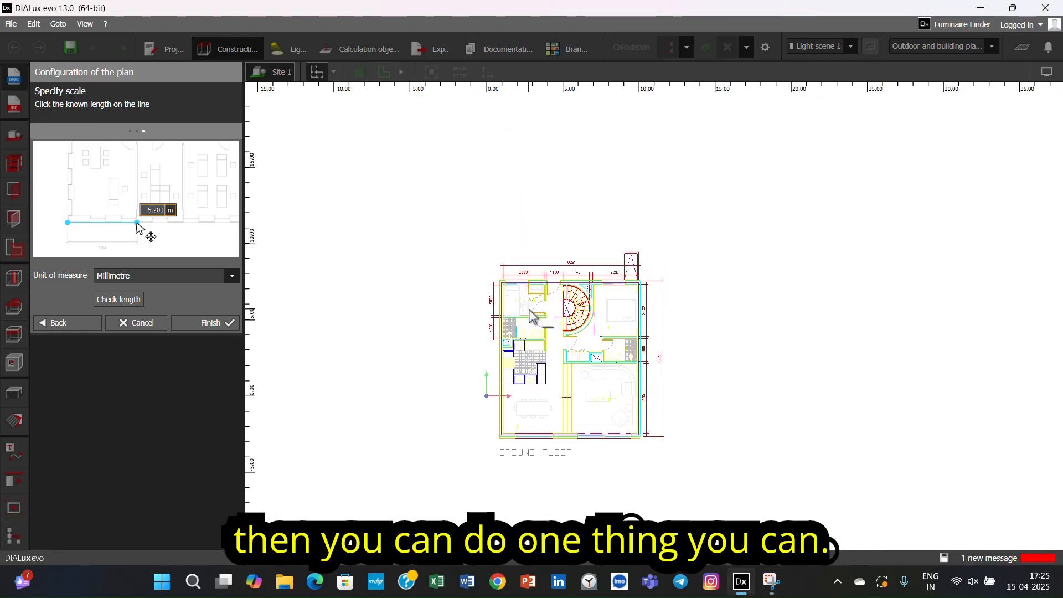
scroll(532, 316, "up", 5)
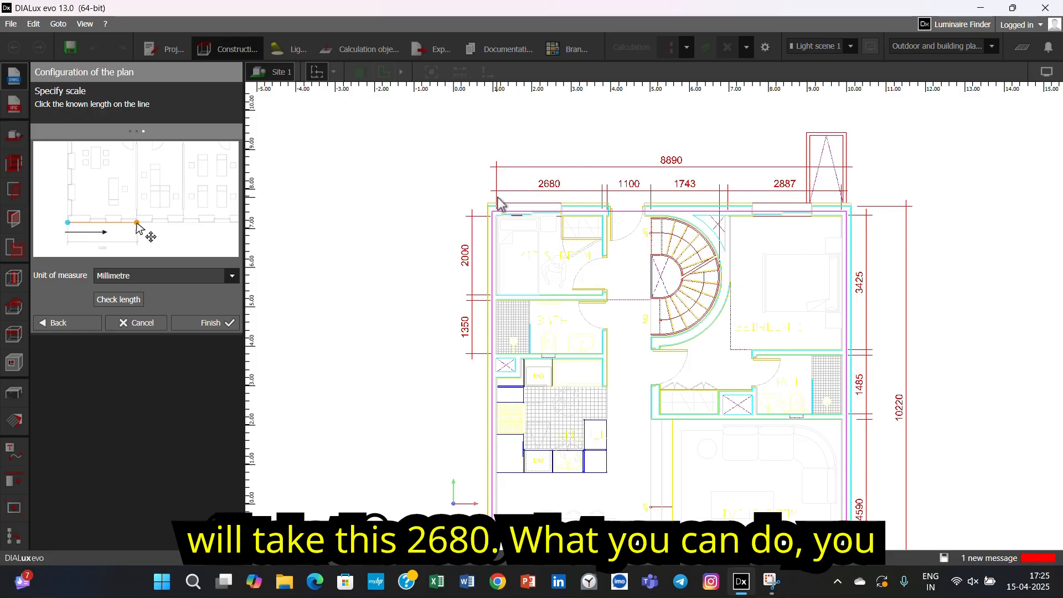
scroll(500, 204, "up", 3)
scroll(500, 204, "up", 1)
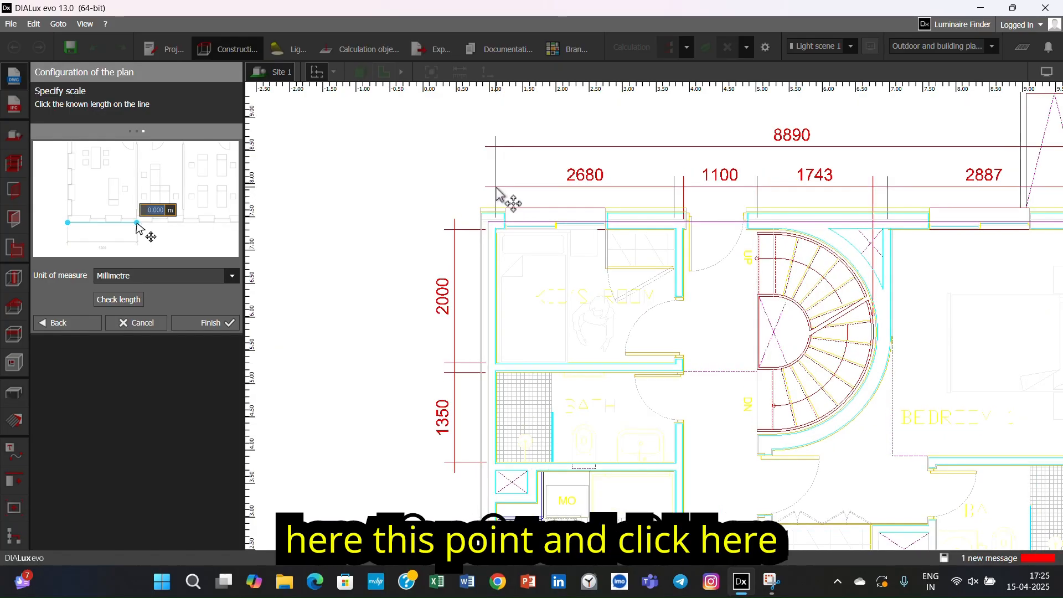
left_click(496, 187)
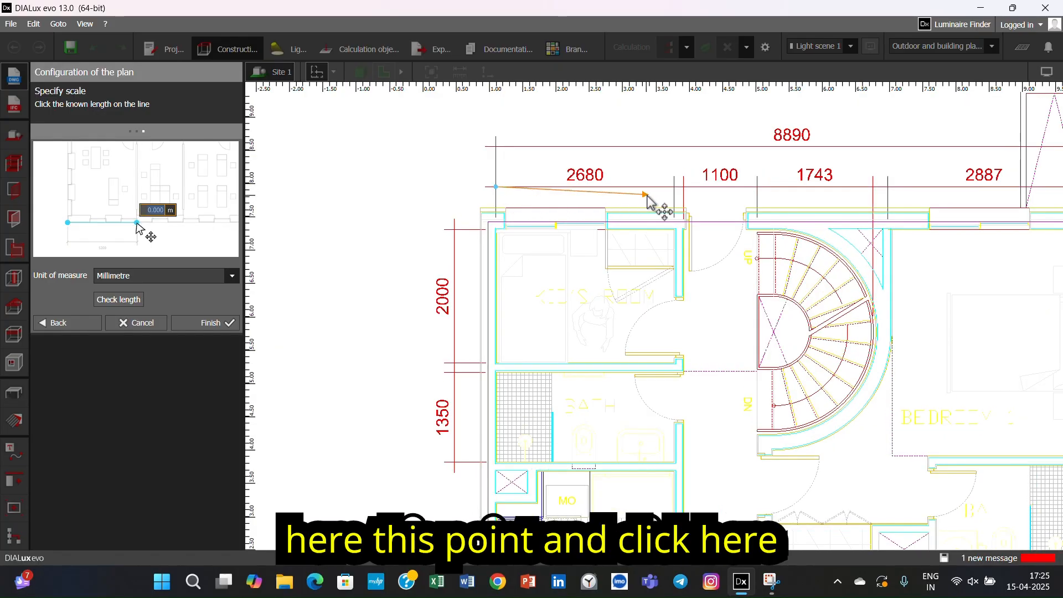
left_click(675, 187)
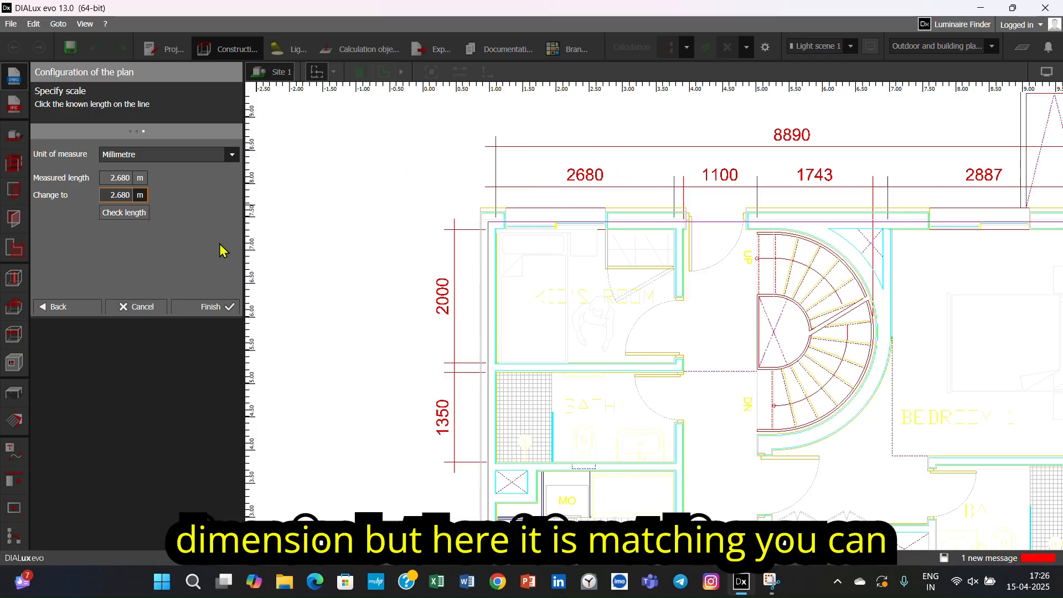
left_click(198, 313)
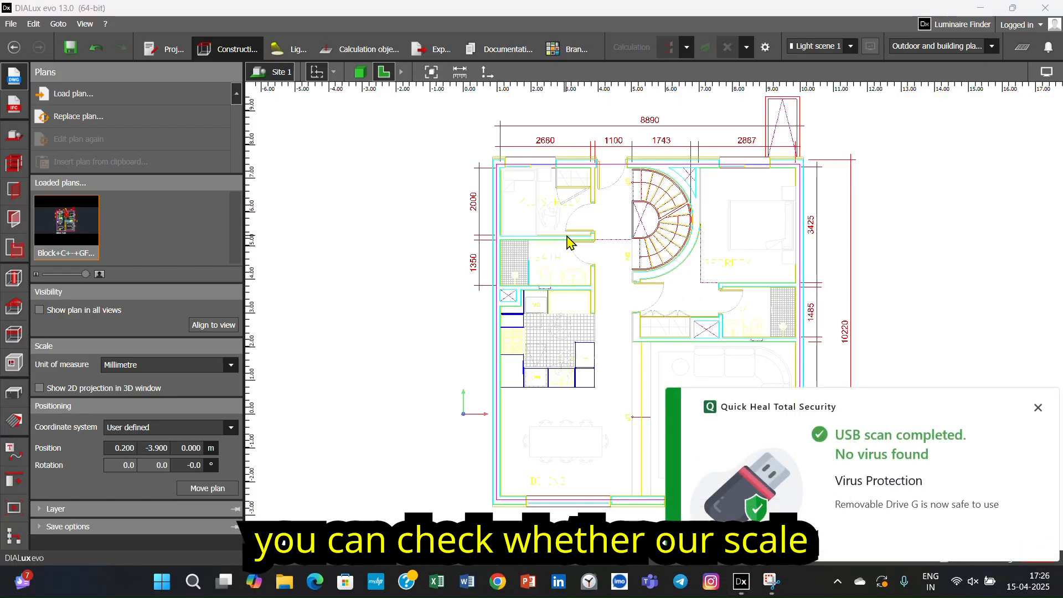
left_click(1038, 408)
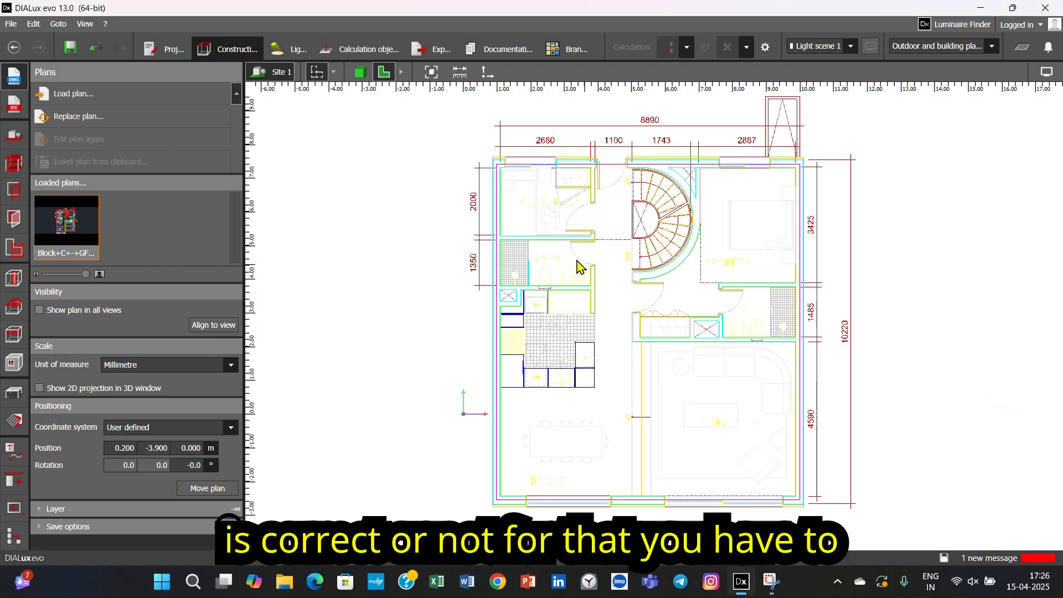
Measure the 1100 and 1743 dimension spans above the entrance and staircase to verify the plan's scale.
left_click(460, 73)
scroll(629, 145, "up", 5)
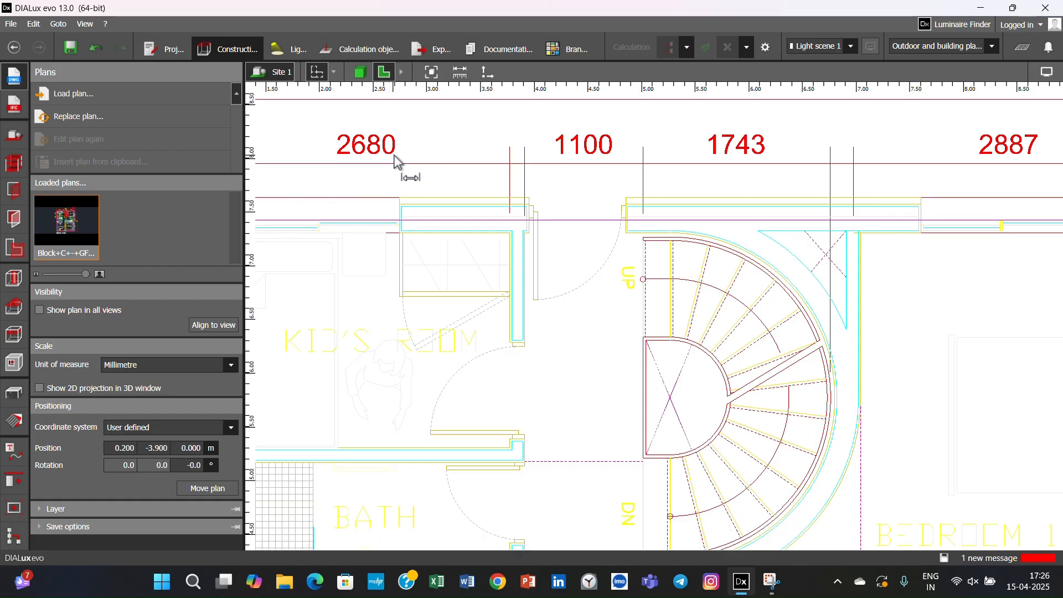
left_click(525, 147)
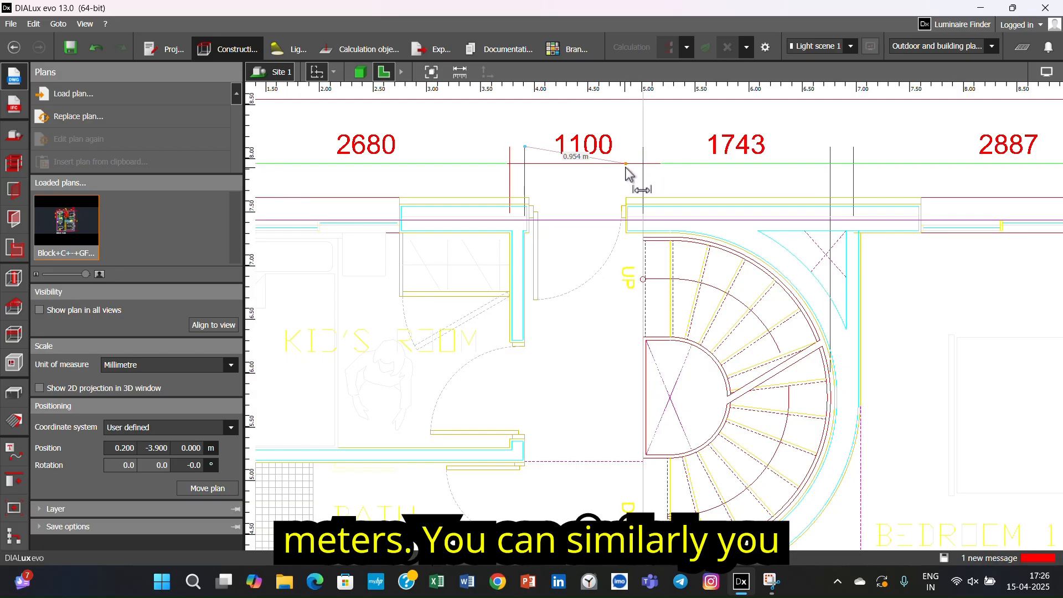
key("Escape")
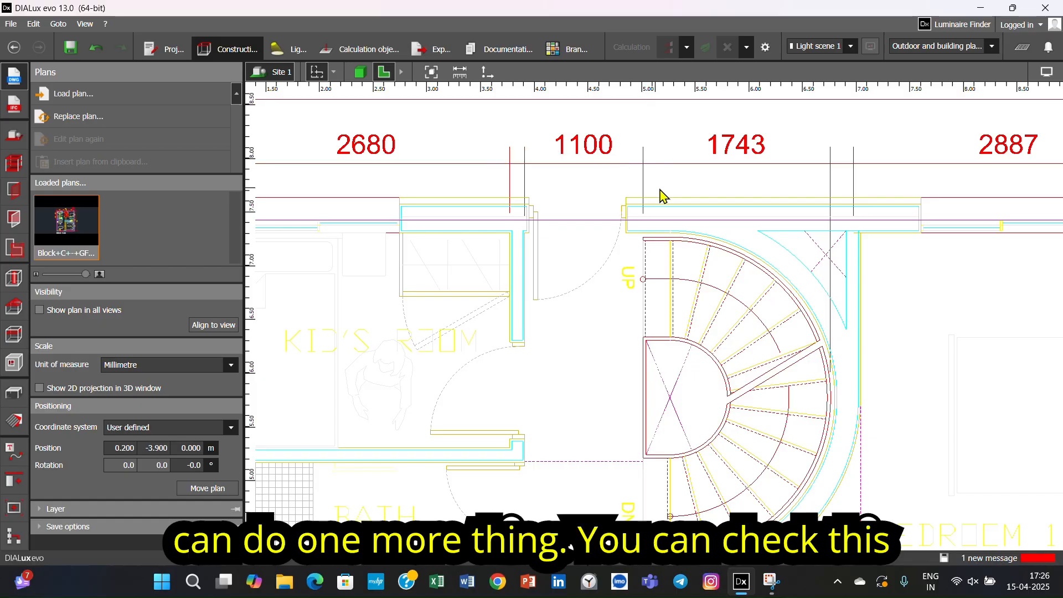
left_click(459, 72)
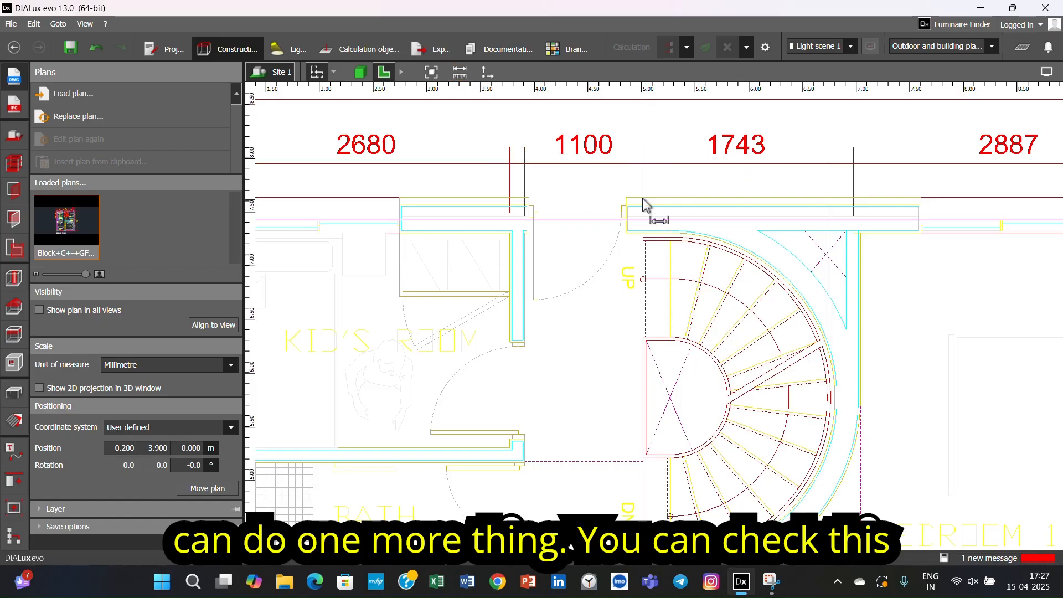
left_click(644, 147)
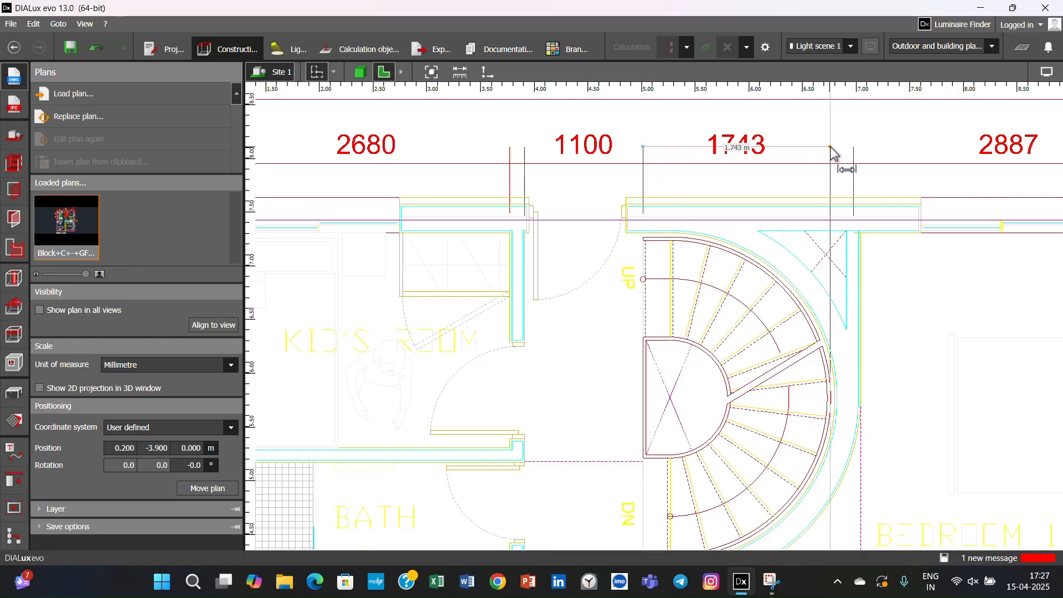
key("Escape")
scroll(720, 212, "down", 4)
scroll(718, 210, "down", 2)
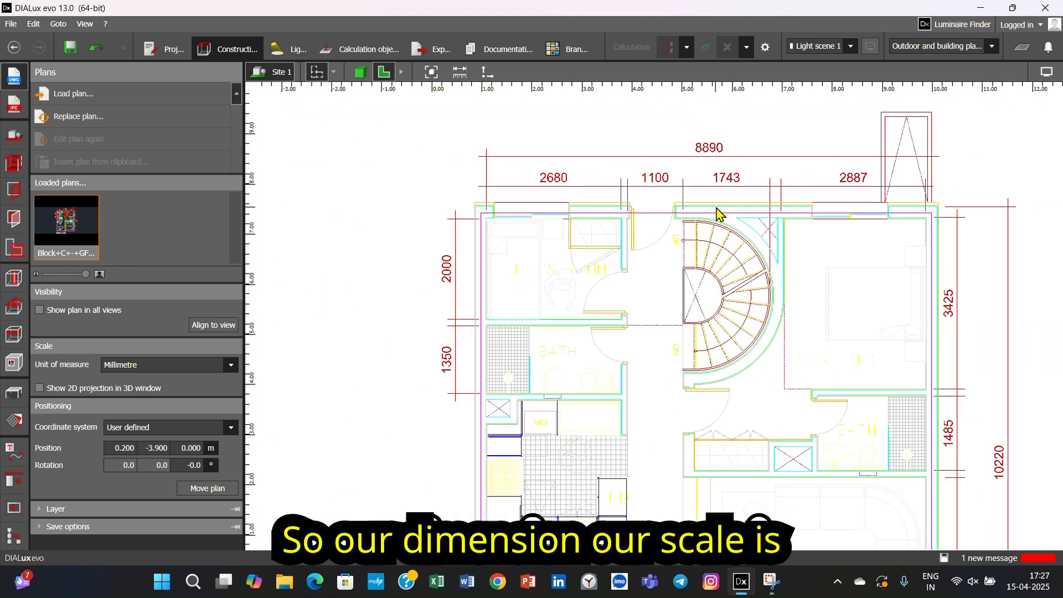
scroll(982, 227, "down", 1)
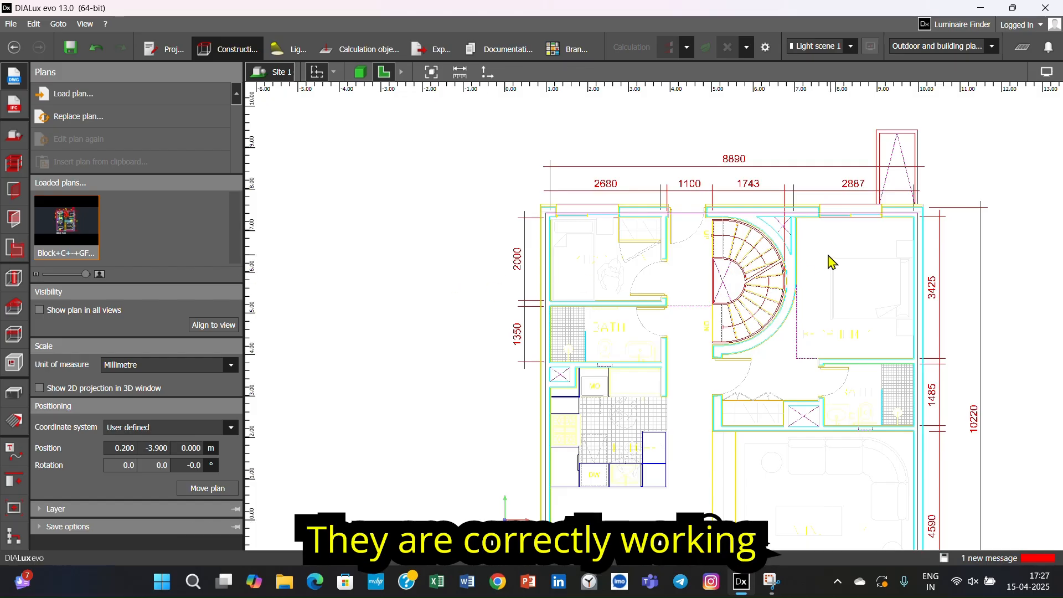
scroll(631, 252, "down", 1)
middle_click_drag(627, 250, 458, 183)
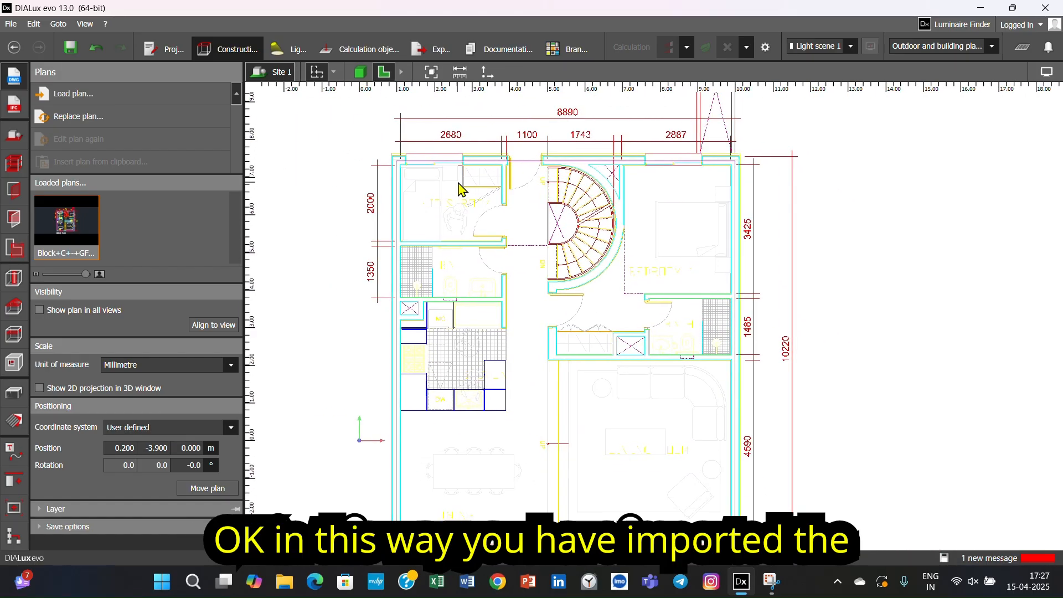
scroll(550, 257, "down", 2)
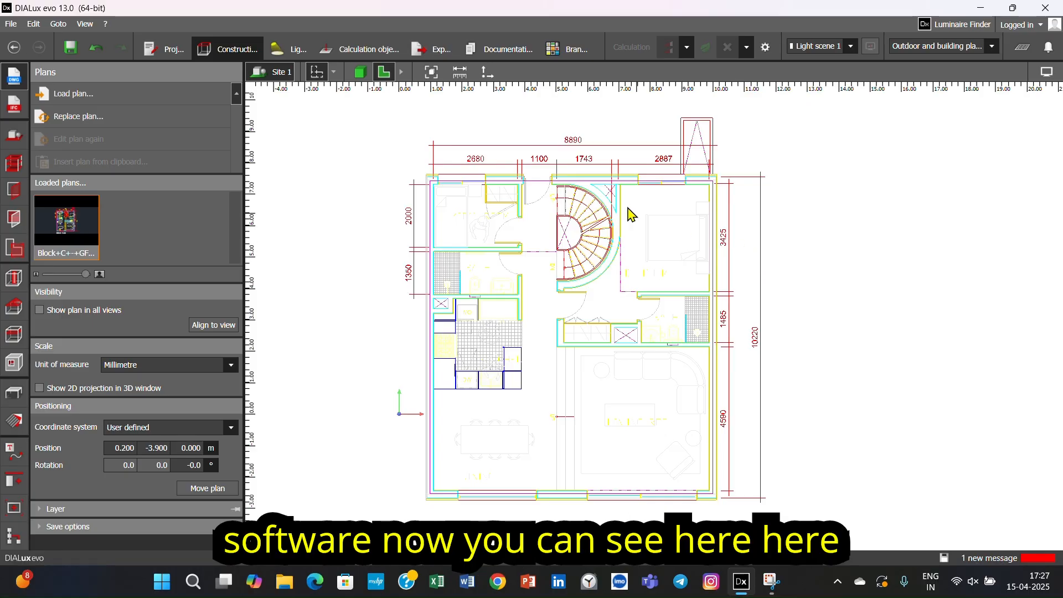
Switch to the 3D view, enable the plan's 2D projection in the 3D window, and show the plan in all views.
left_click(355, 74)
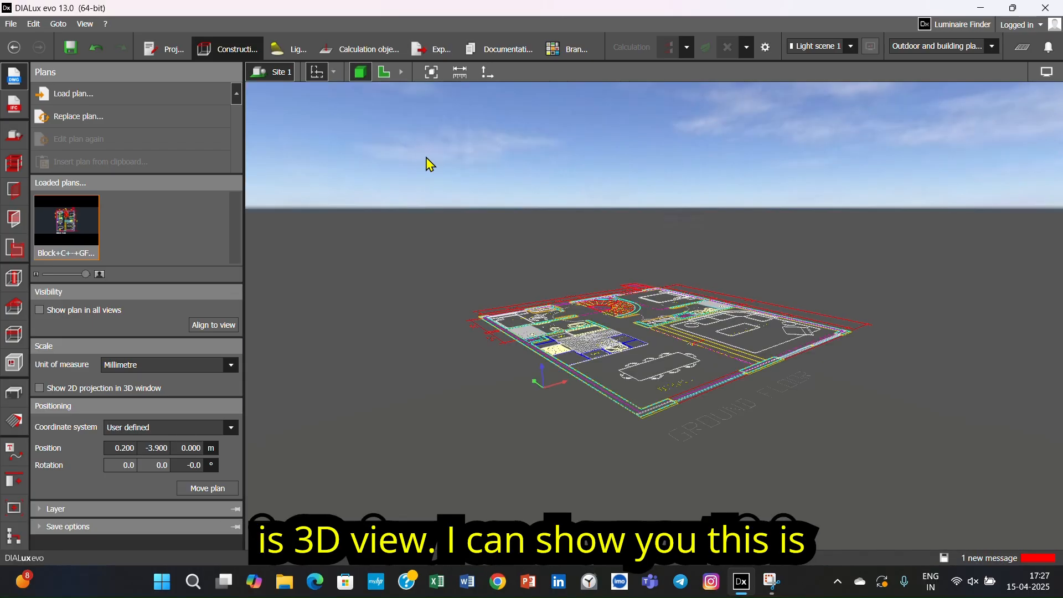
right_click_drag(669, 392, 636, 421)
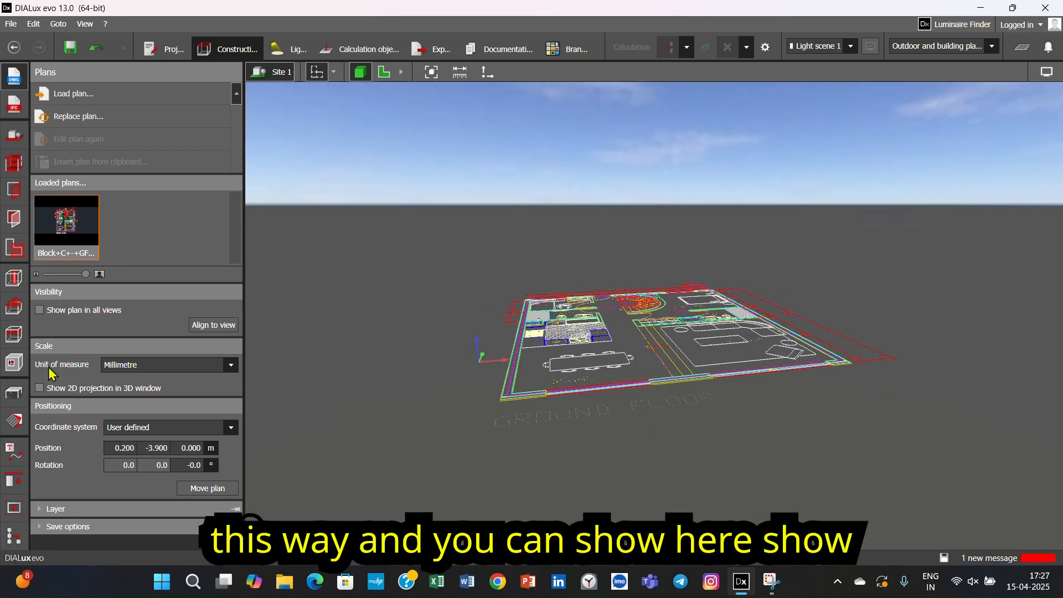
left_click(40, 388)
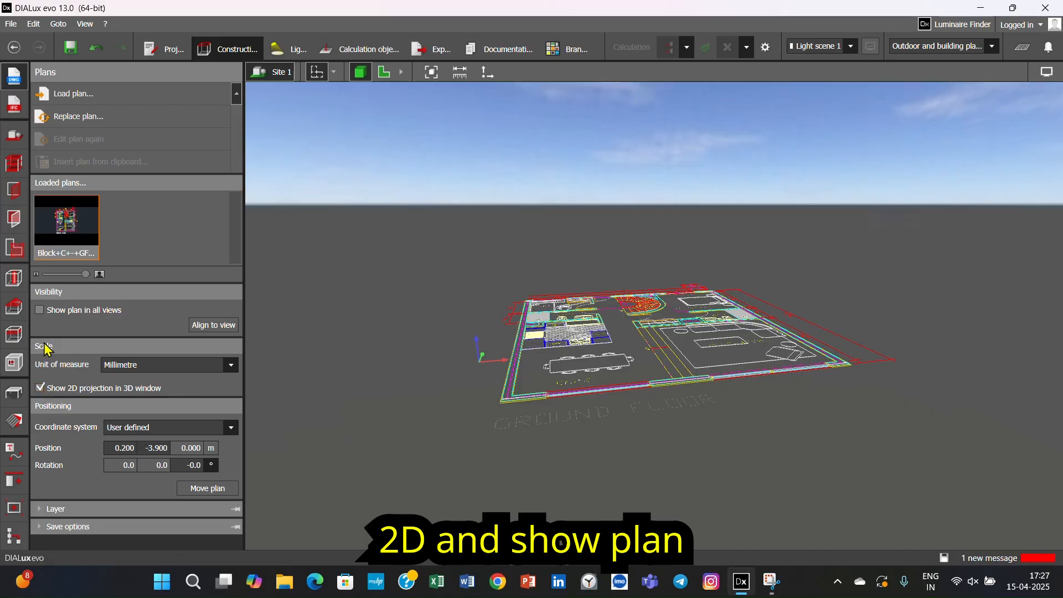
left_click(40, 310)
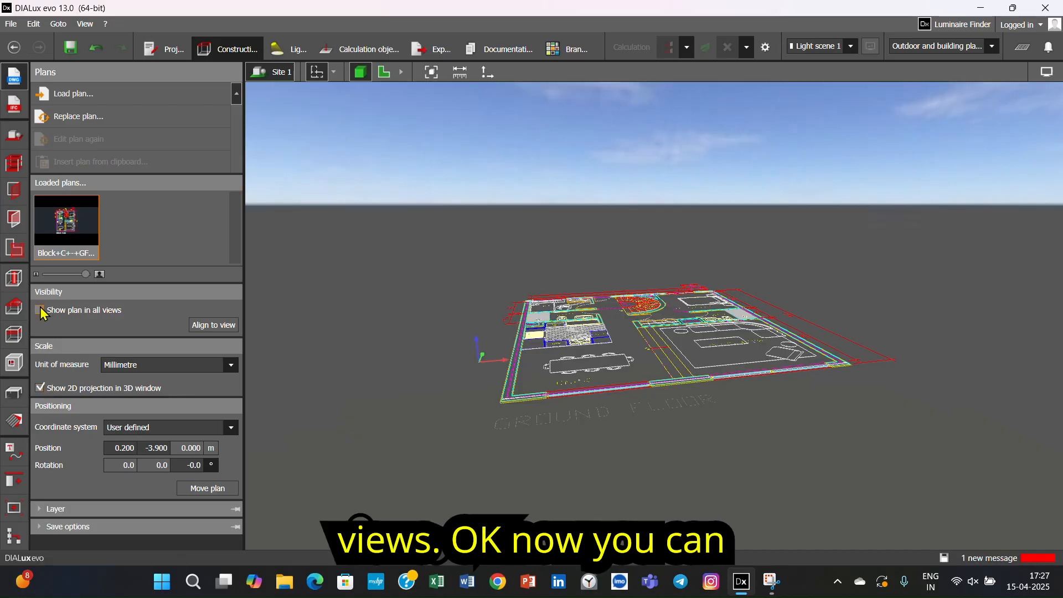
right_click_drag(593, 386, 581, 408)
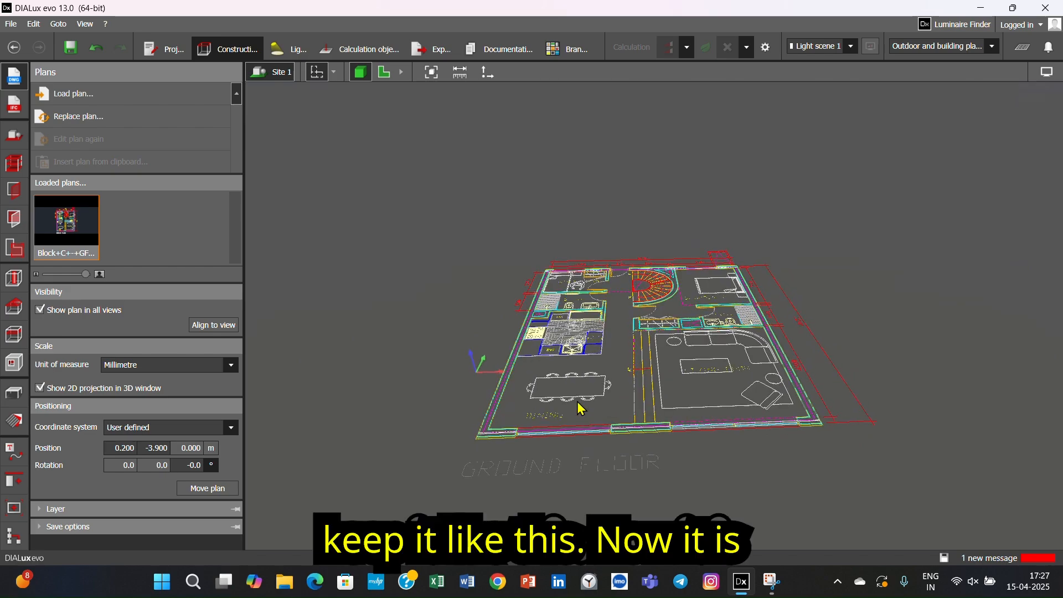
View the ground-floor plan from above, then hide its A-DIMS dimension layer and show it again.
right_click_drag(691, 369, 675, 446)
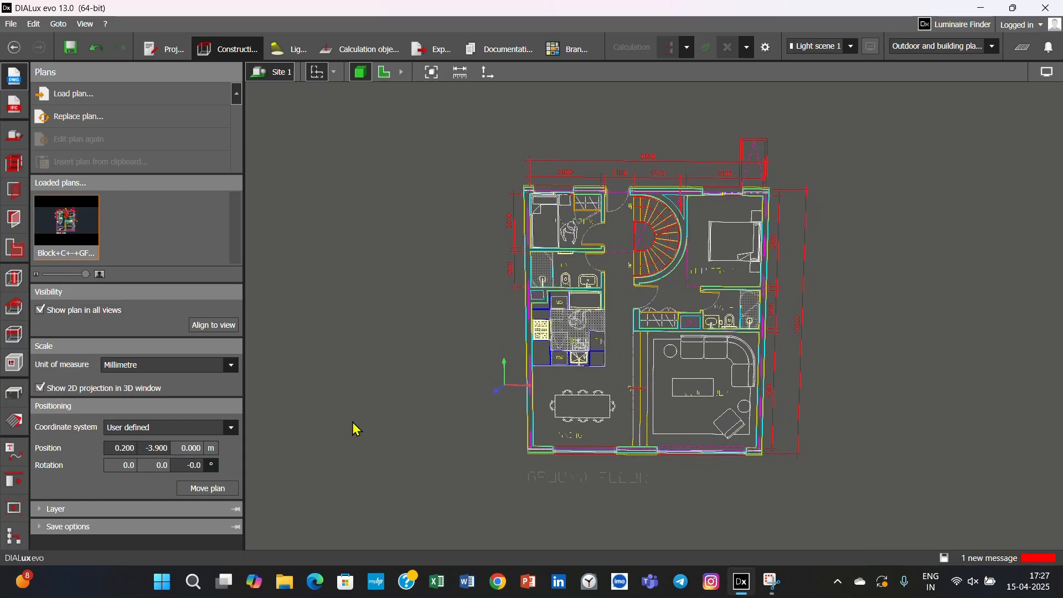
scroll(341, 443, "down", 3)
scroll(342, 448, "up", 3)
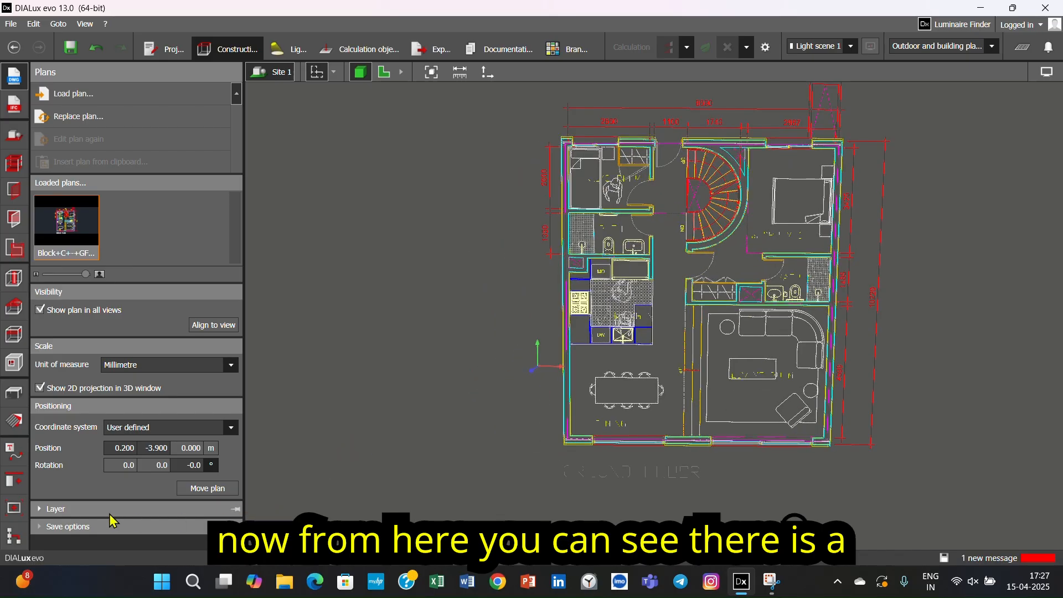
left_click(57, 509)
scroll(110, 476, "down", 3)
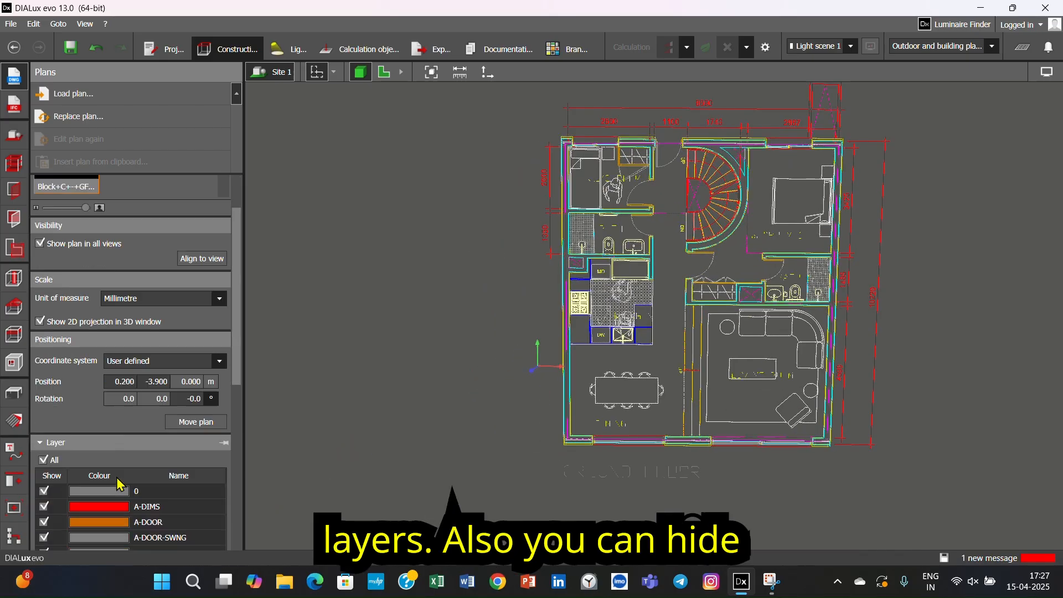
scroll(122, 481, "down", 2)
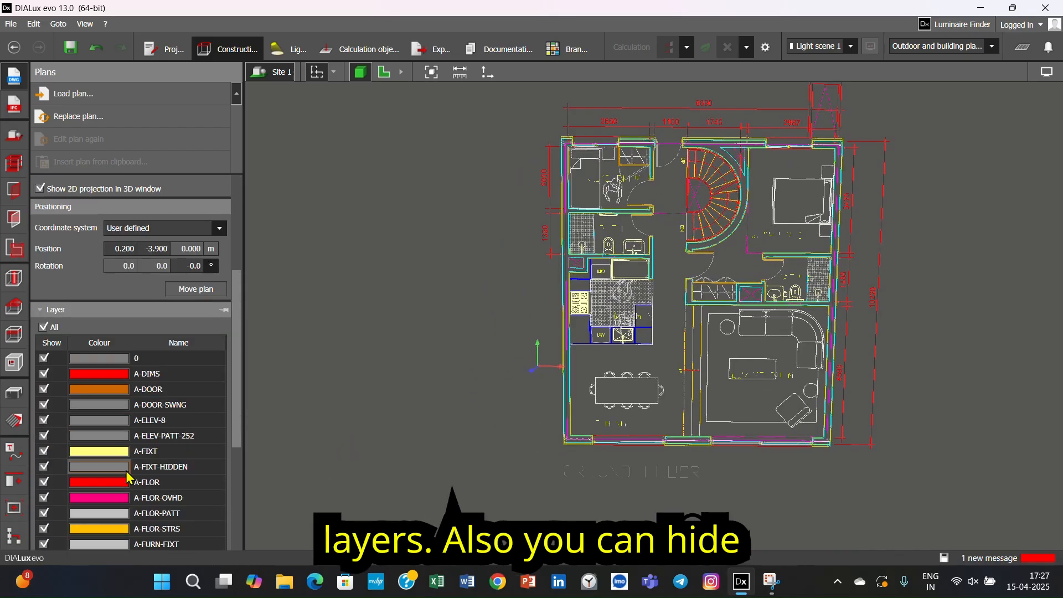
left_click(44, 374)
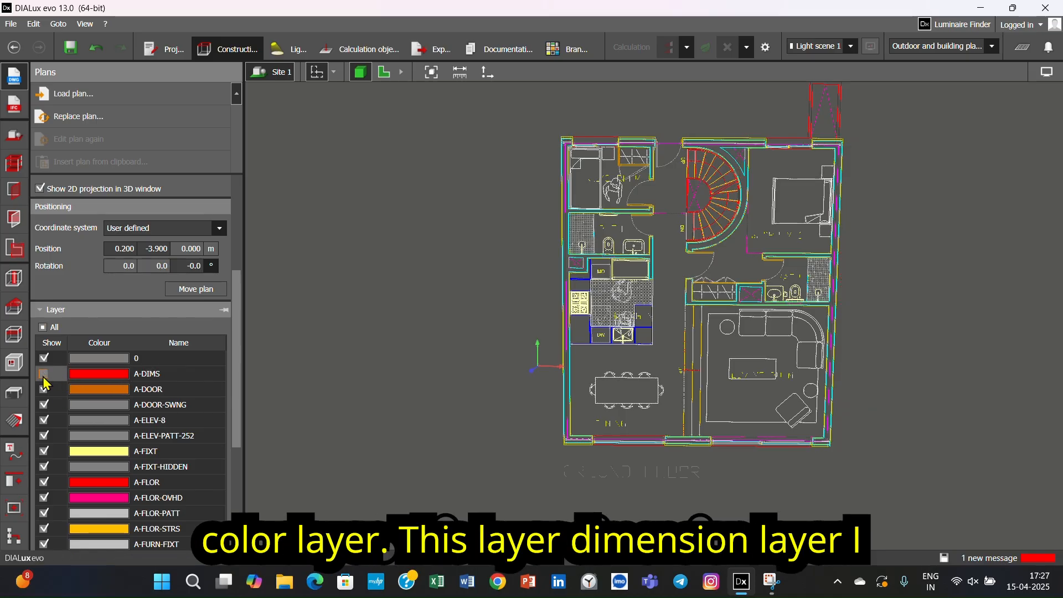
left_click(44, 375)
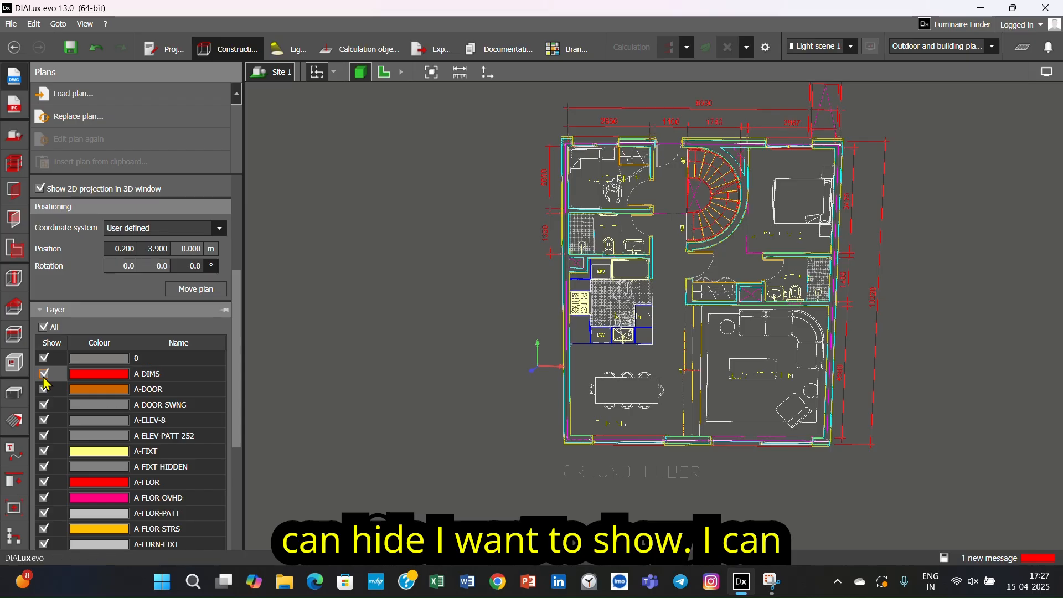
Try hiding the A-DOOR-SWNG, A-ELEV-8 and A-ELEV-PATT-252 layers one at a time, showing each again.
left_click(44, 406)
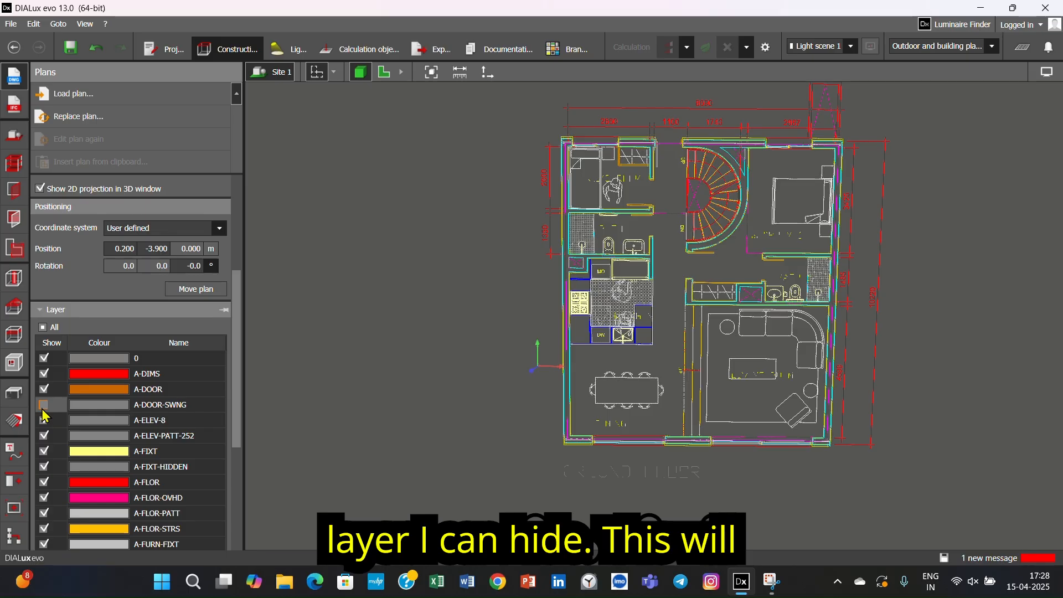
left_click(43, 408)
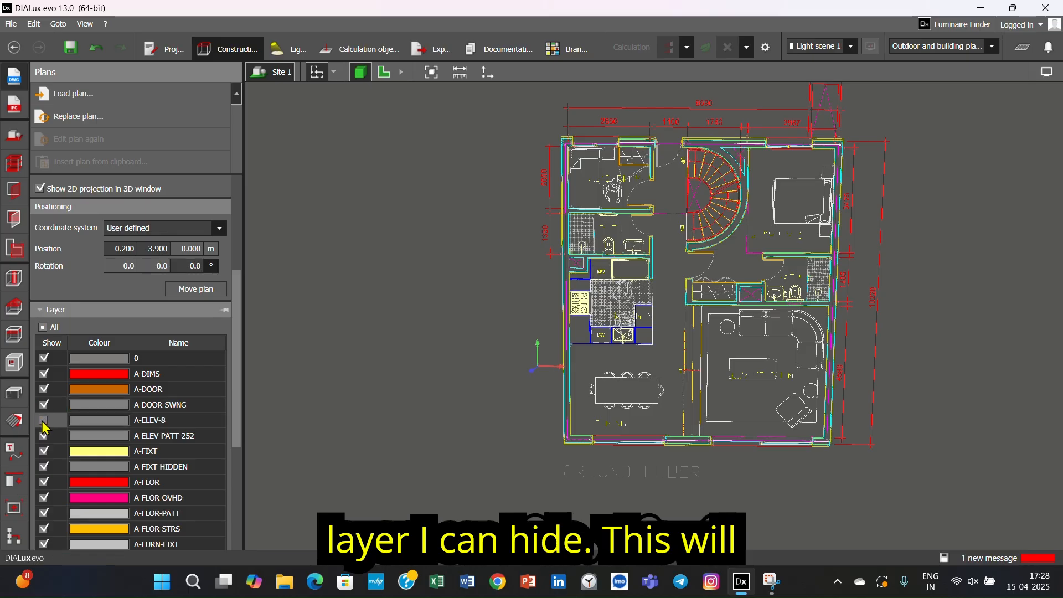
left_click(43, 440)
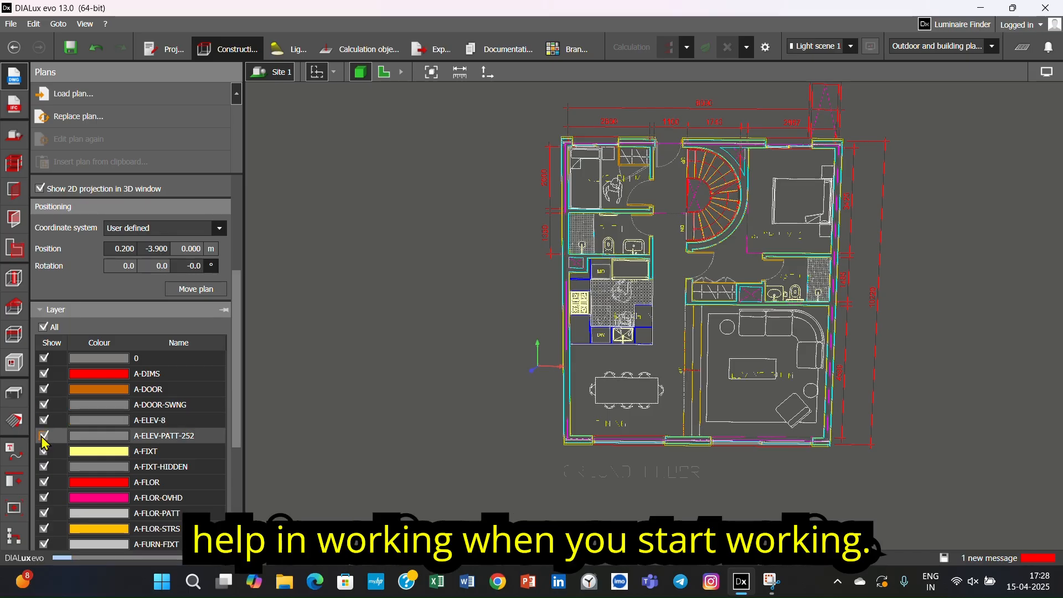
left_click(43, 437)
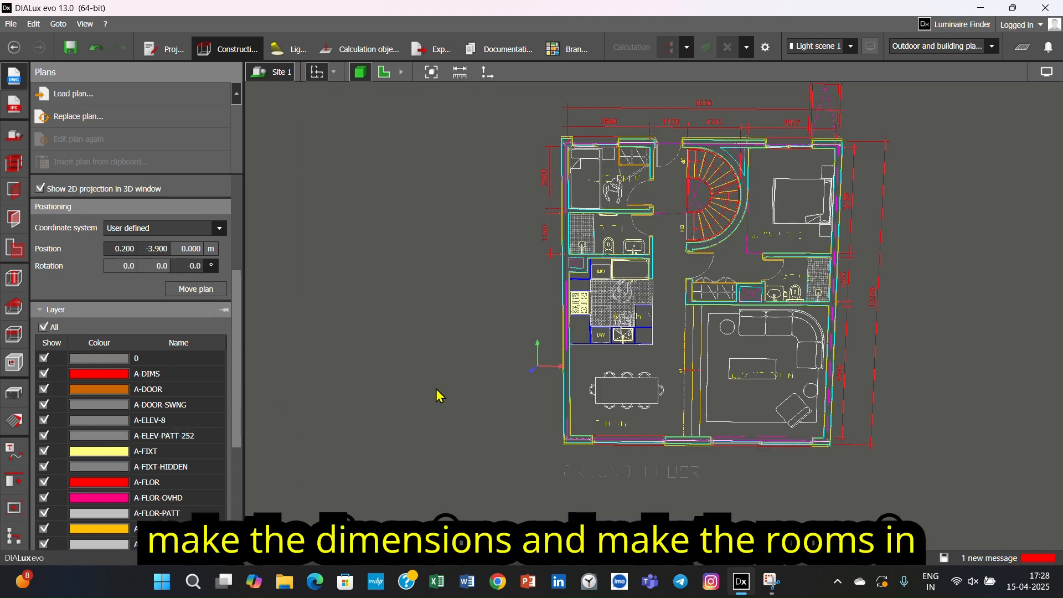
Hide the loaded Block+C+-+GF+for+dialux plan from the view.
scroll(441, 396, "down", 2)
scroll(319, 390, "up", 1)
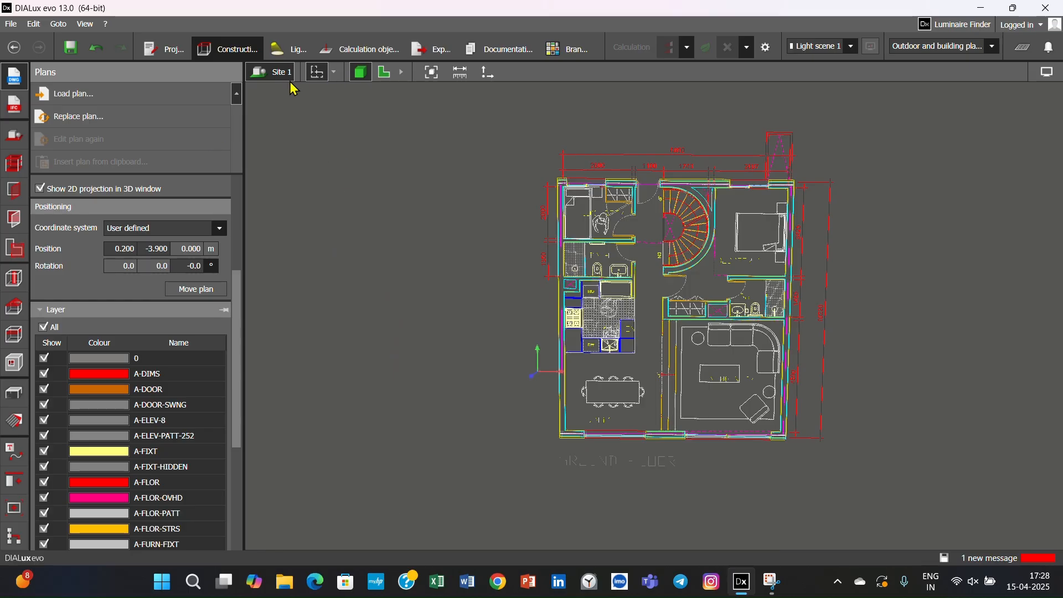
scroll(103, 186, "up", 4)
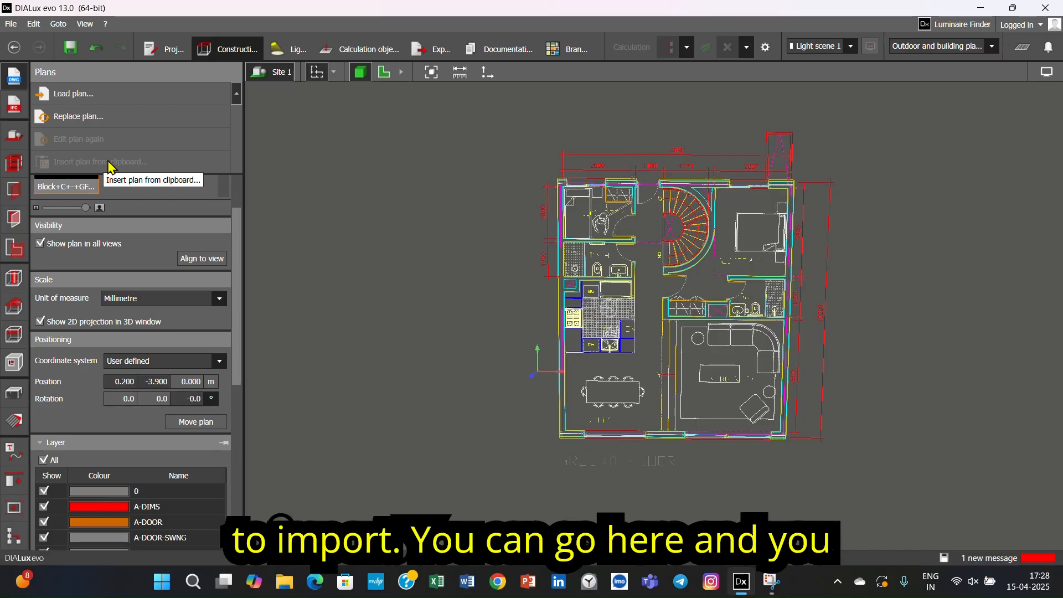
left_click(333, 80)
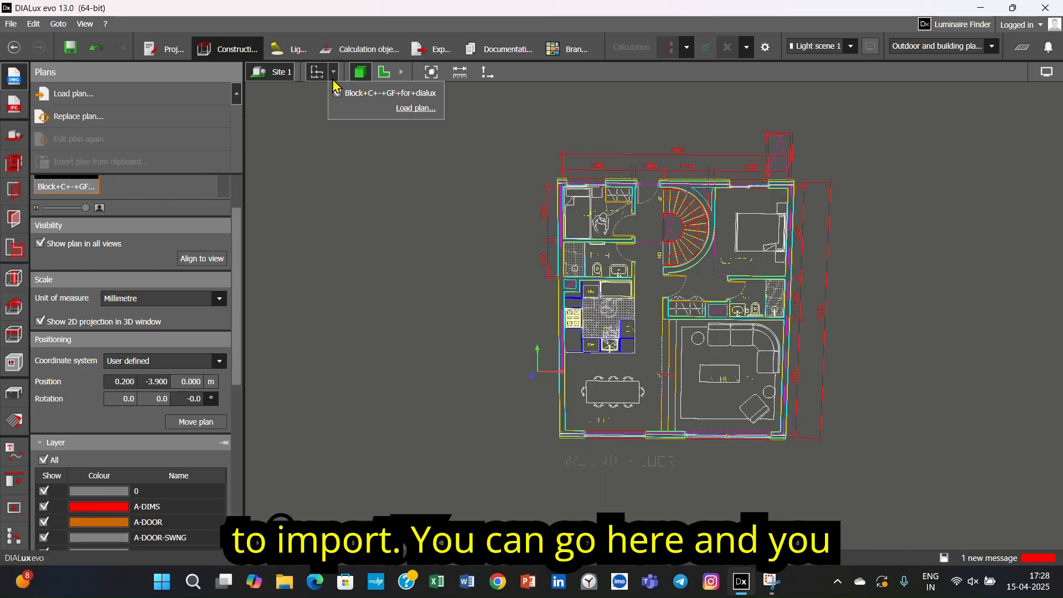
left_click(337, 93)
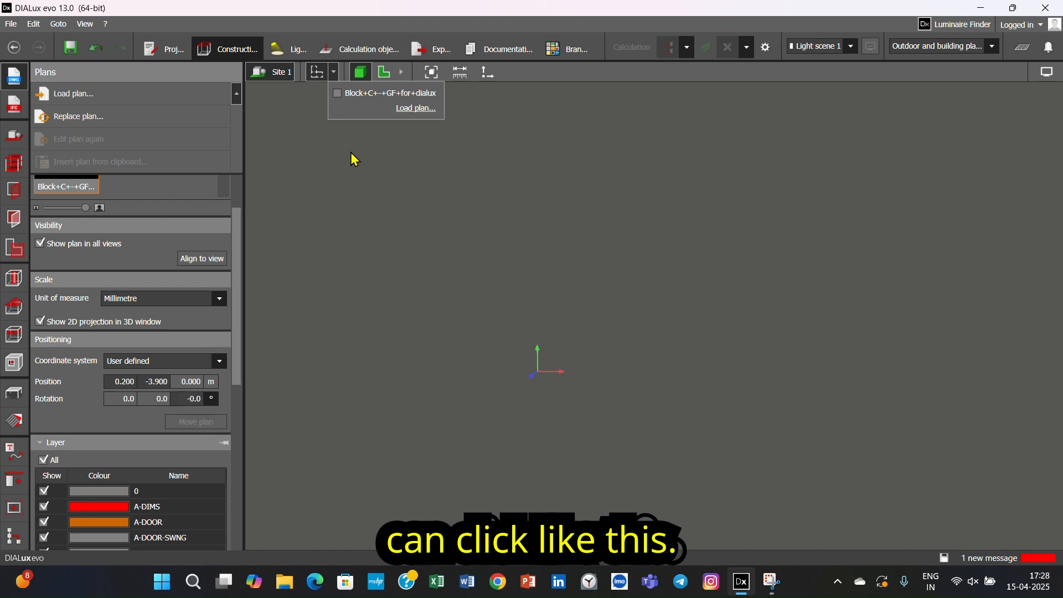
Import the Ground Floor image PNG from the layout of Building folder as a new plan.
left_click(11, 24)
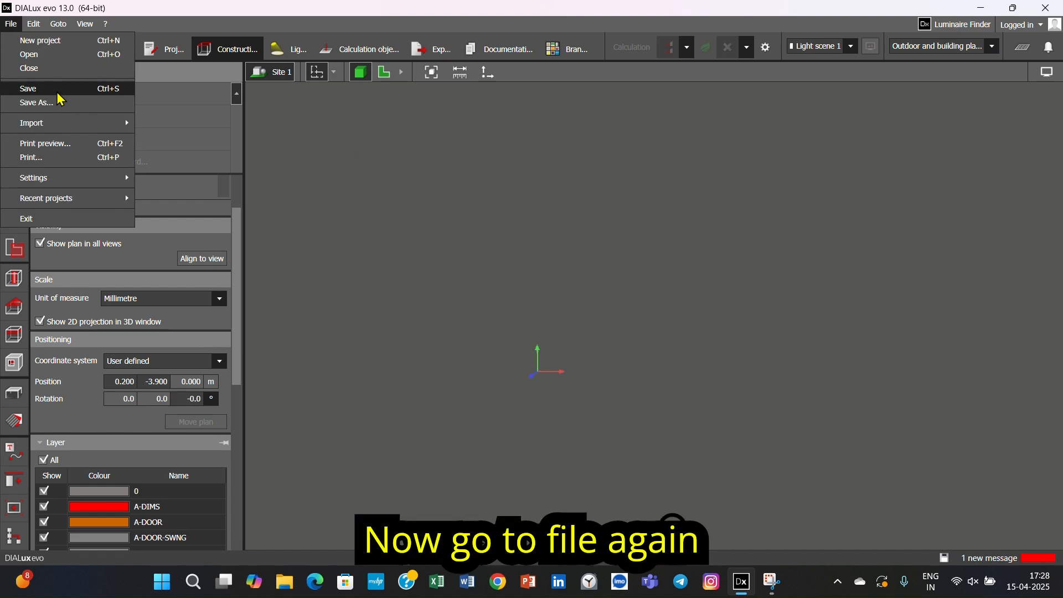
mouse_move(73, 124)
left_click(165, 125)
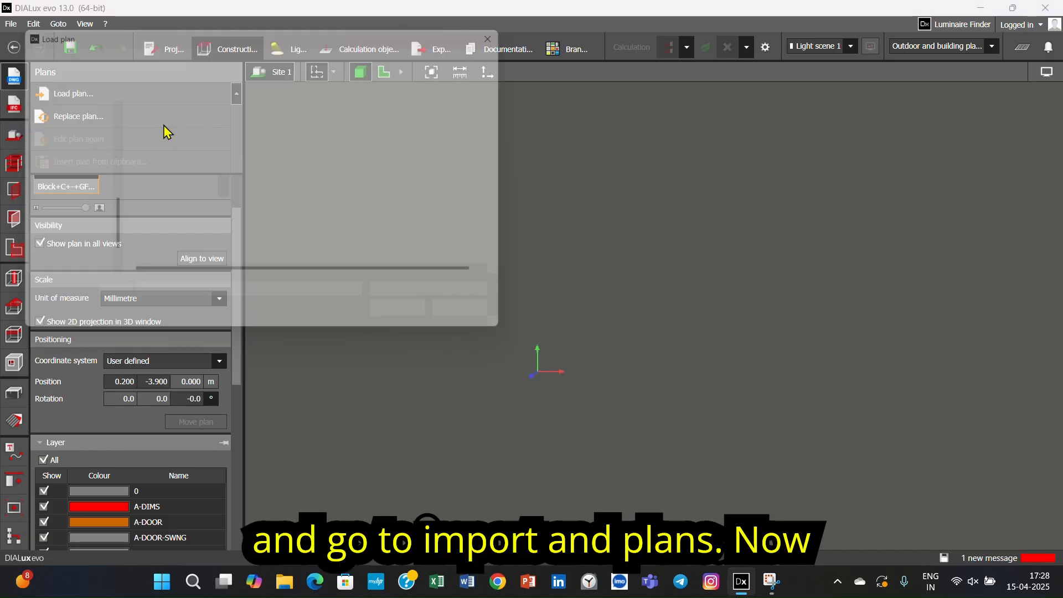
left_click(203, 195)
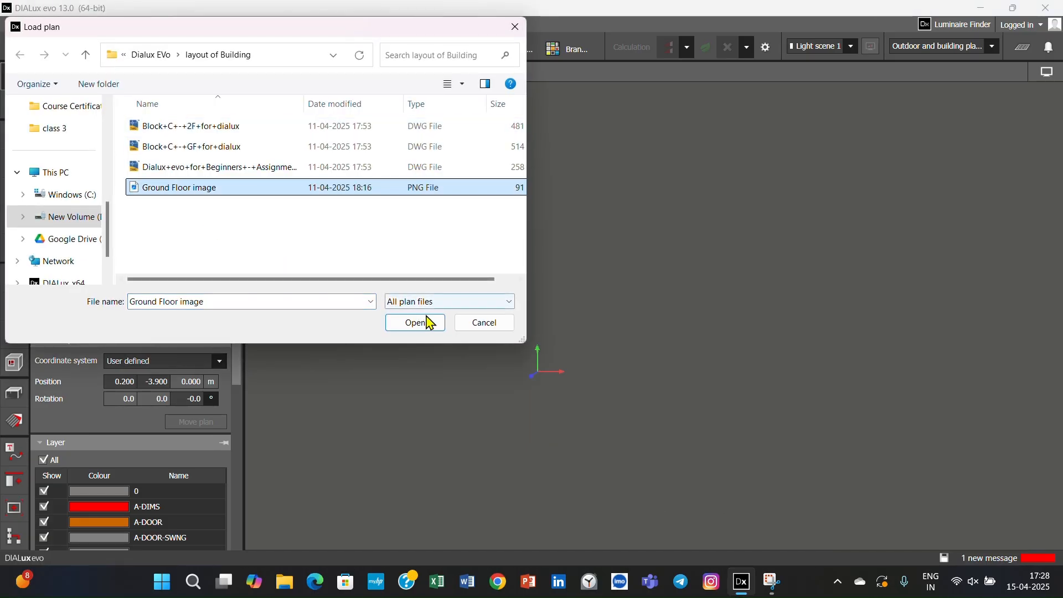
left_click(395, 326)
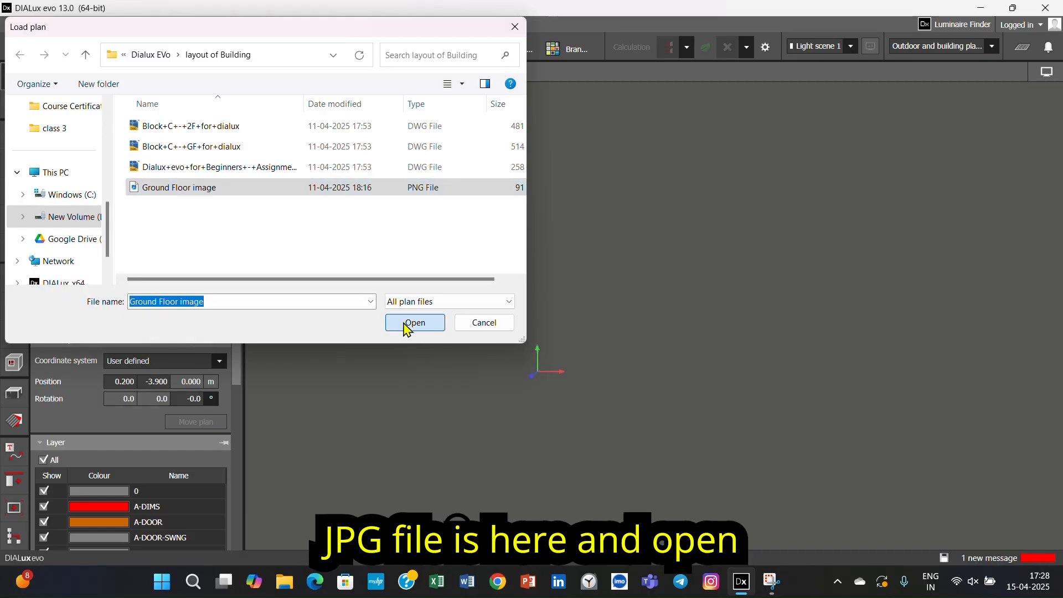
Set the image plan's origin just outside the west wall between kitchen and dining, with the X-axis running horizontally past the east wall.
scroll(528, 334, "down", 1)
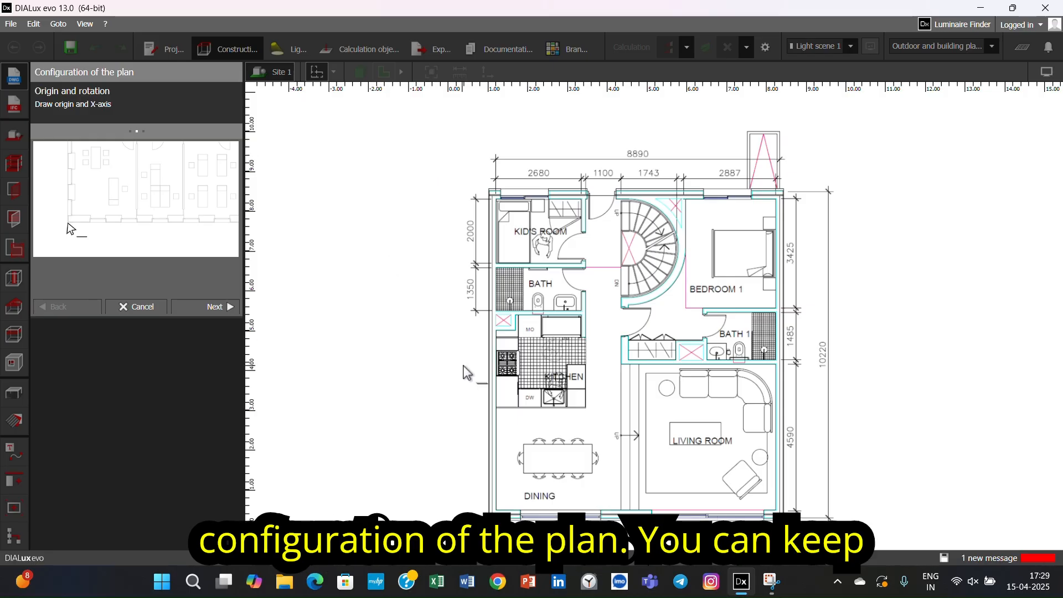
left_click(462, 422)
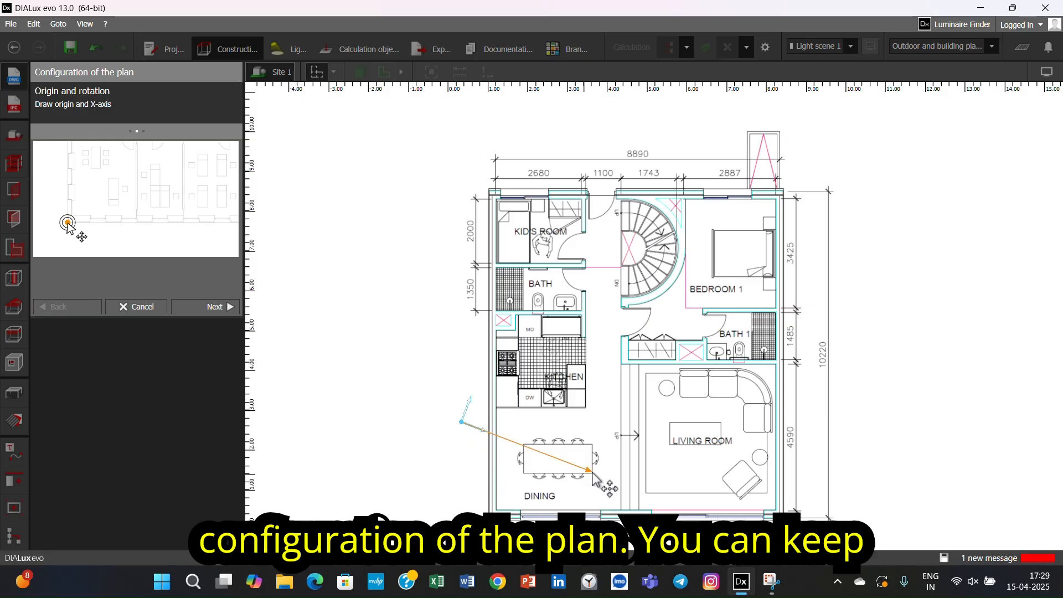
left_click(853, 424)
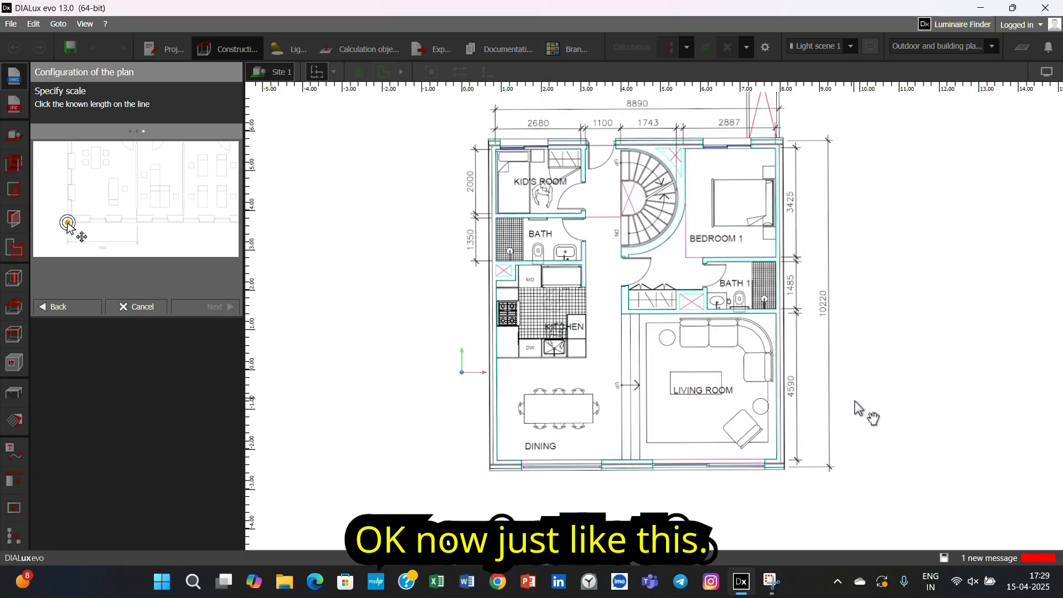
Scale the image plan by tracing the 2680 dimension above the kid's room as 2.680 m, and finish the configuration.
middle_click_drag(854, 401, 832, 436)
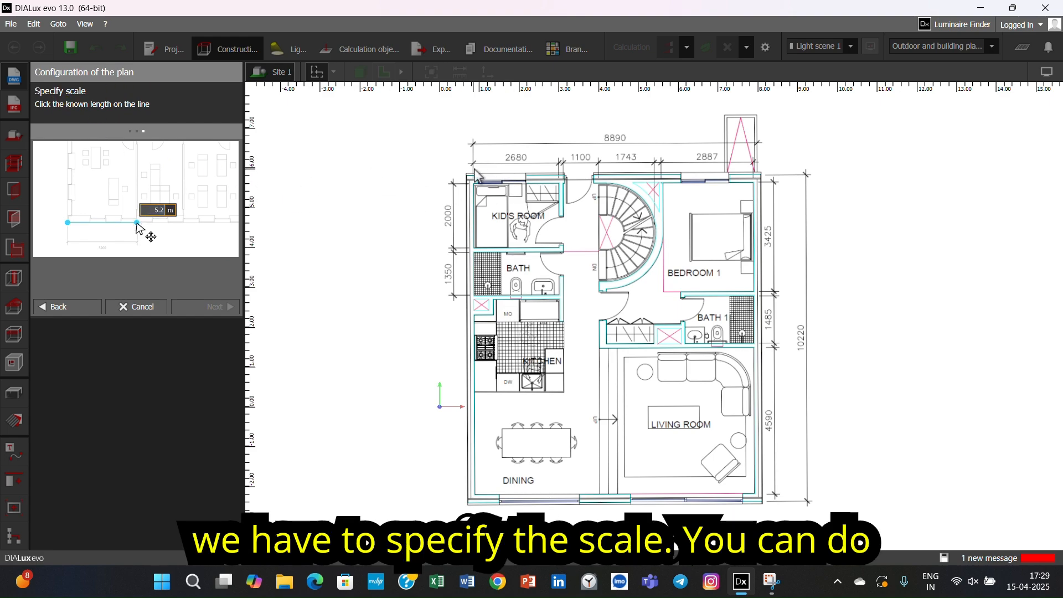
scroll(475, 173, "up", 4)
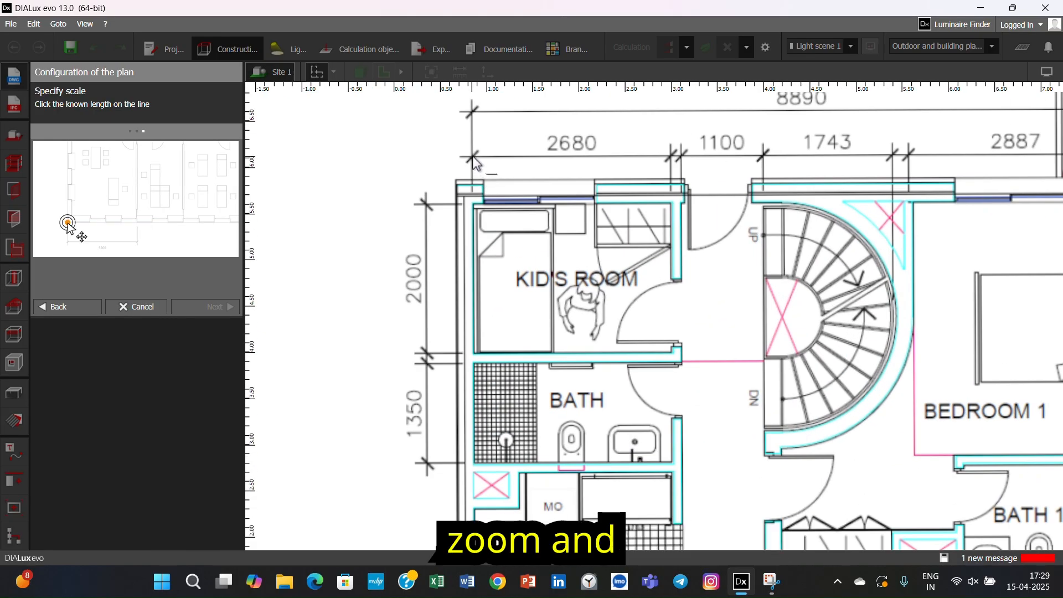
left_click(473, 156)
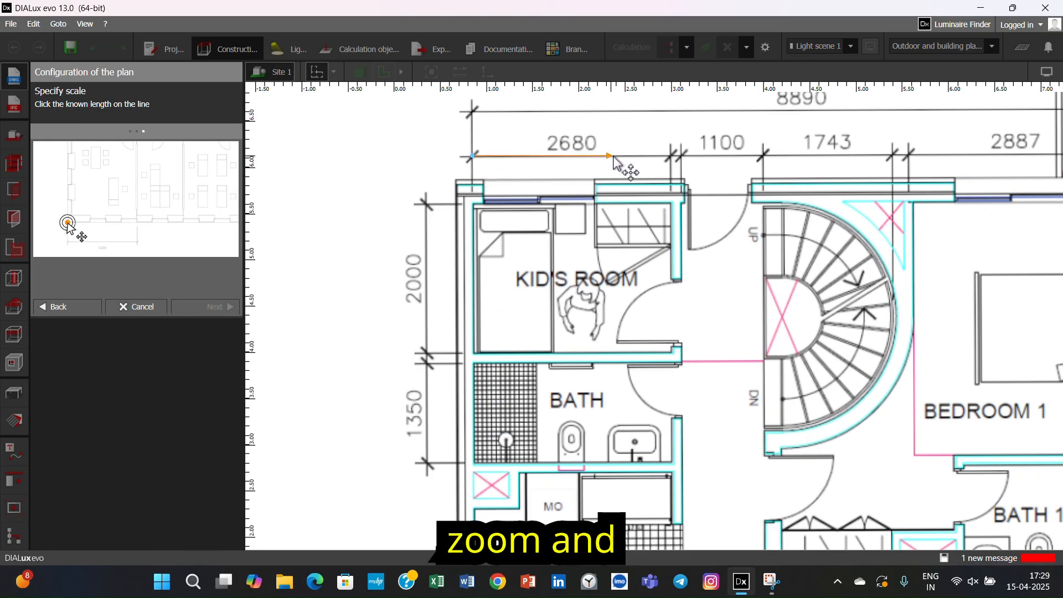
left_click(673, 157)
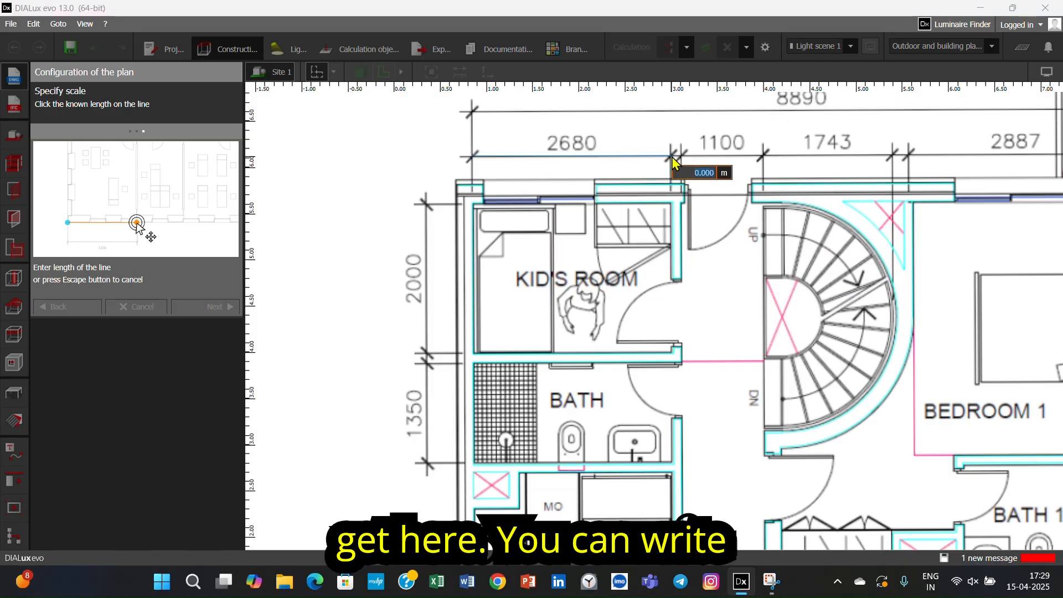
type("2.")
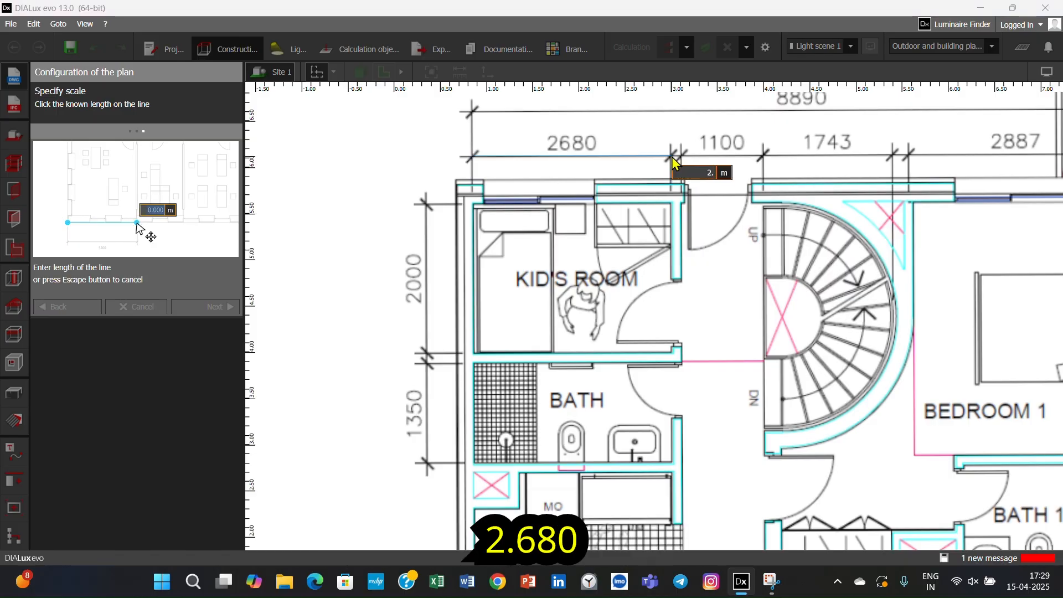
type("680")
key("Return")
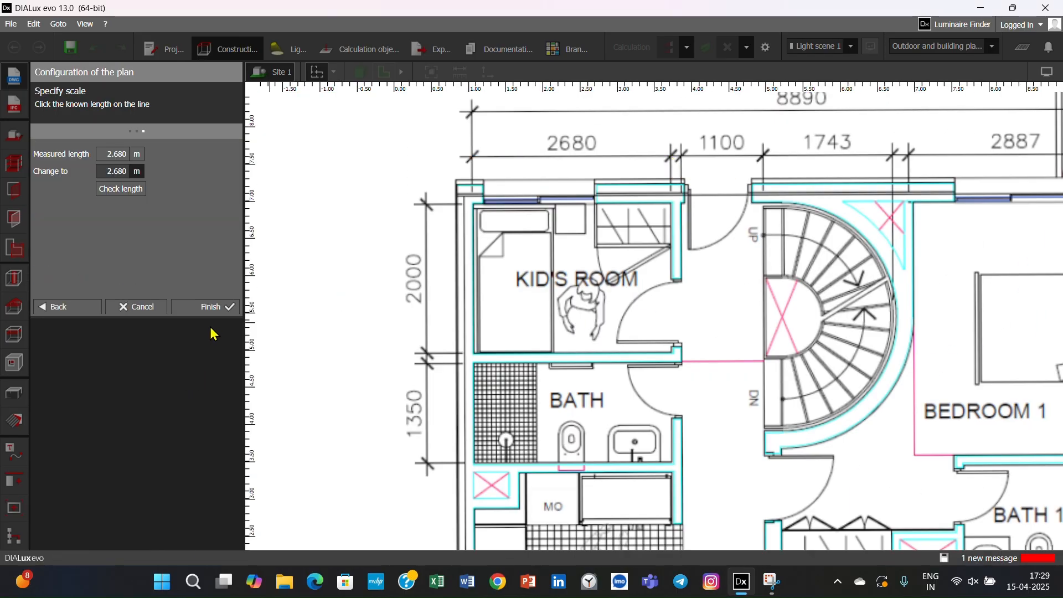
left_click(214, 308)
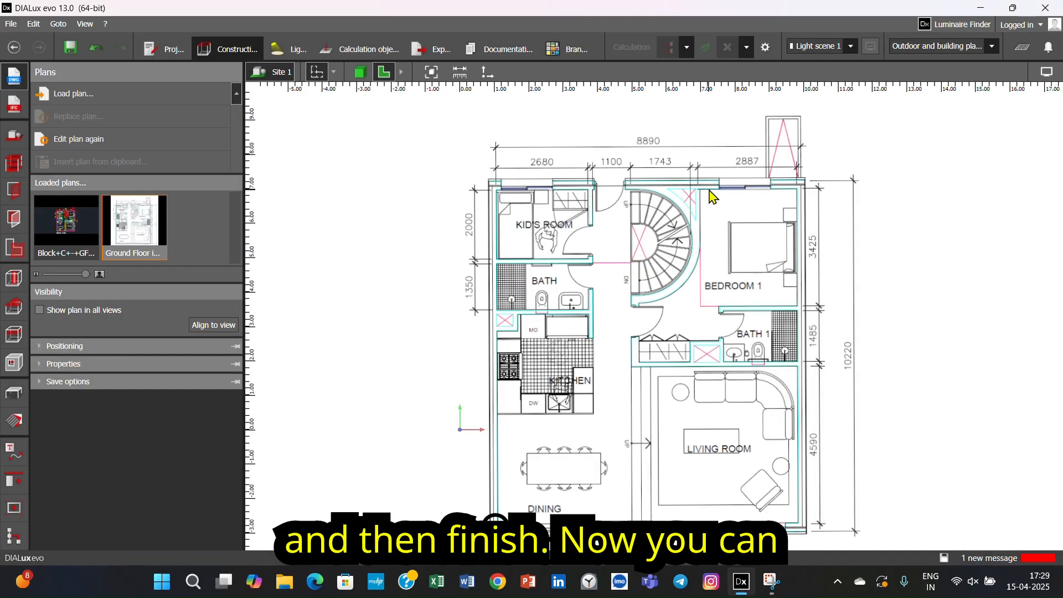
Measure the 1100 dimension span above the entrance to check the image plan's scale, declining to save the project.
left_click(459, 72)
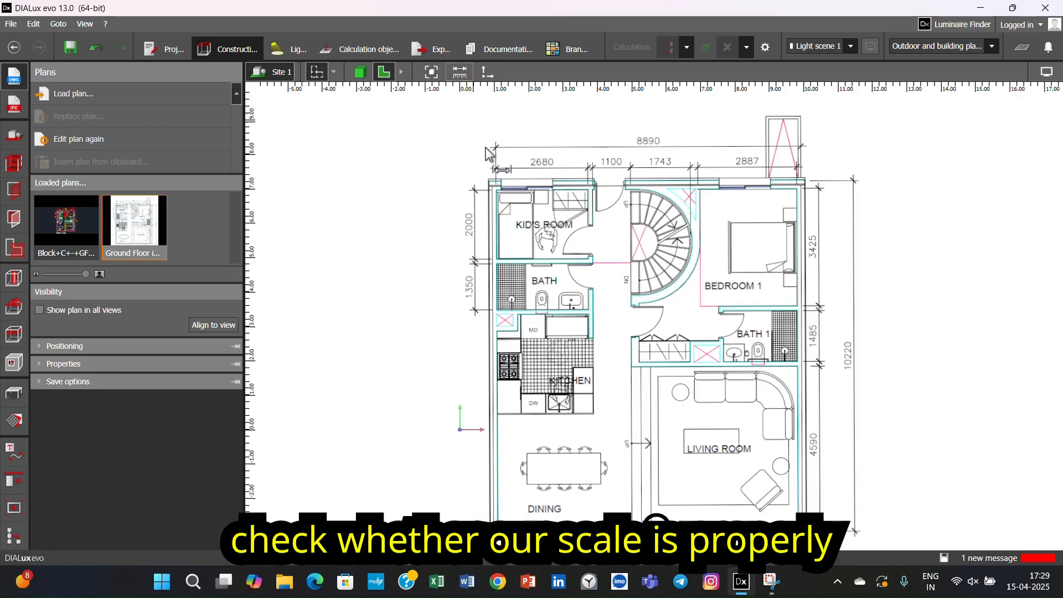
scroll(623, 169, "up", 1)
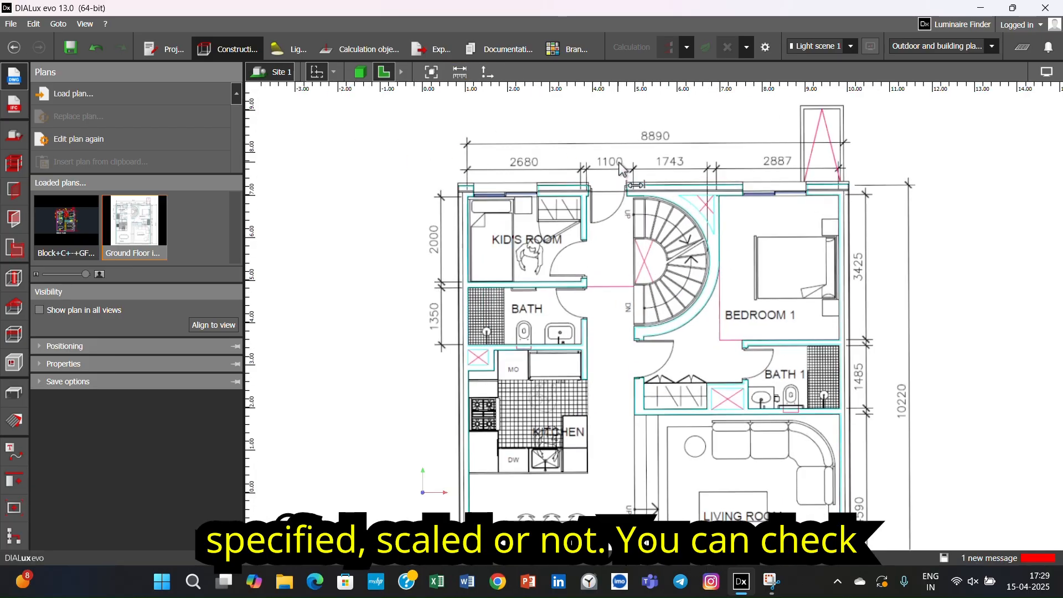
scroll(622, 169, "up", 3)
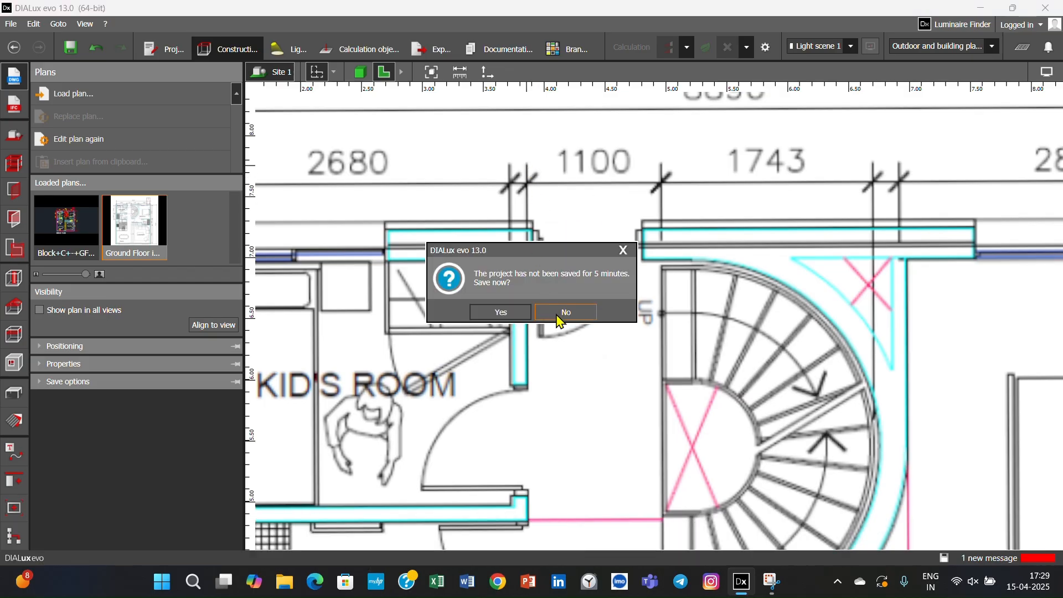
left_click(566, 315)
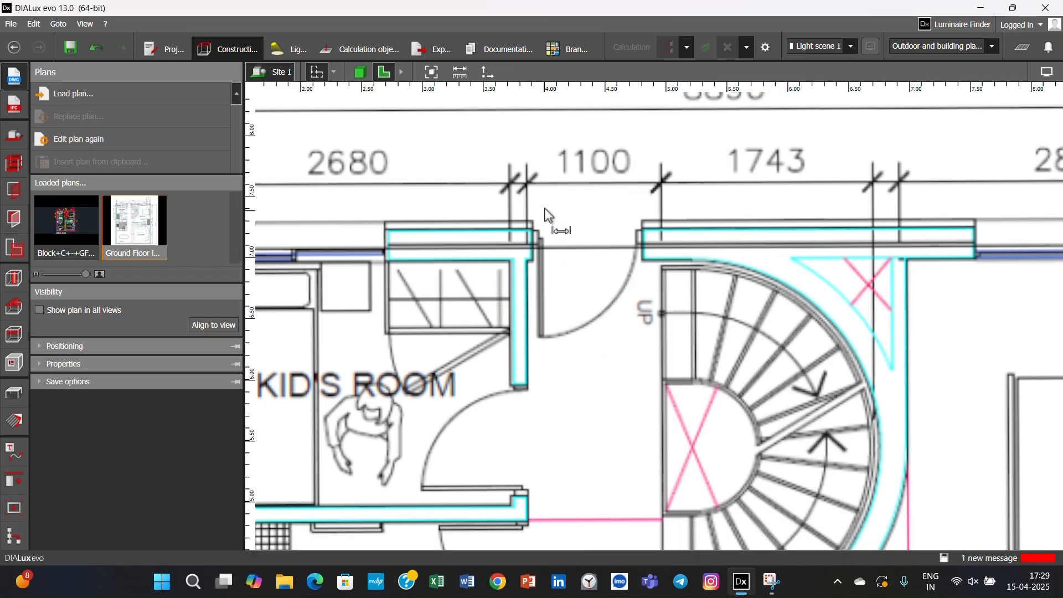
left_click(526, 162)
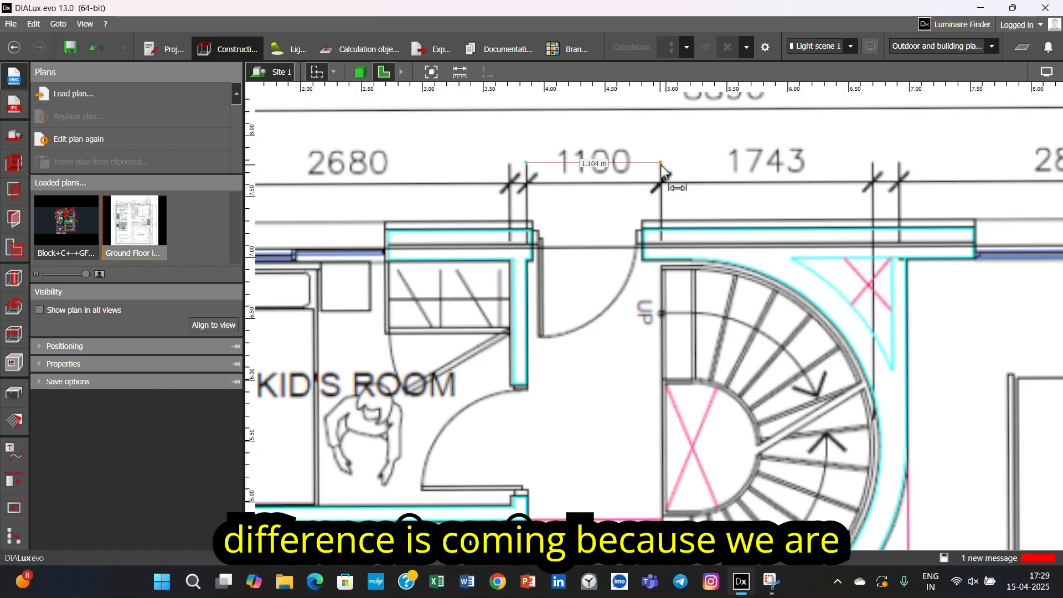
scroll(645, 279, "down", 3)
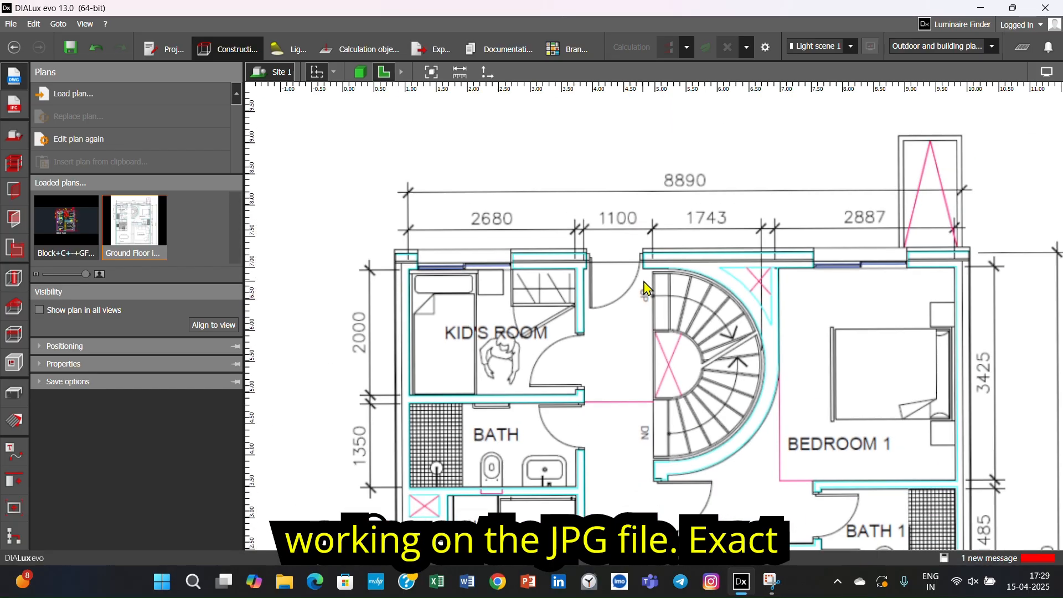
scroll(640, 297, "down", 2)
scroll(655, 333, "down", 1)
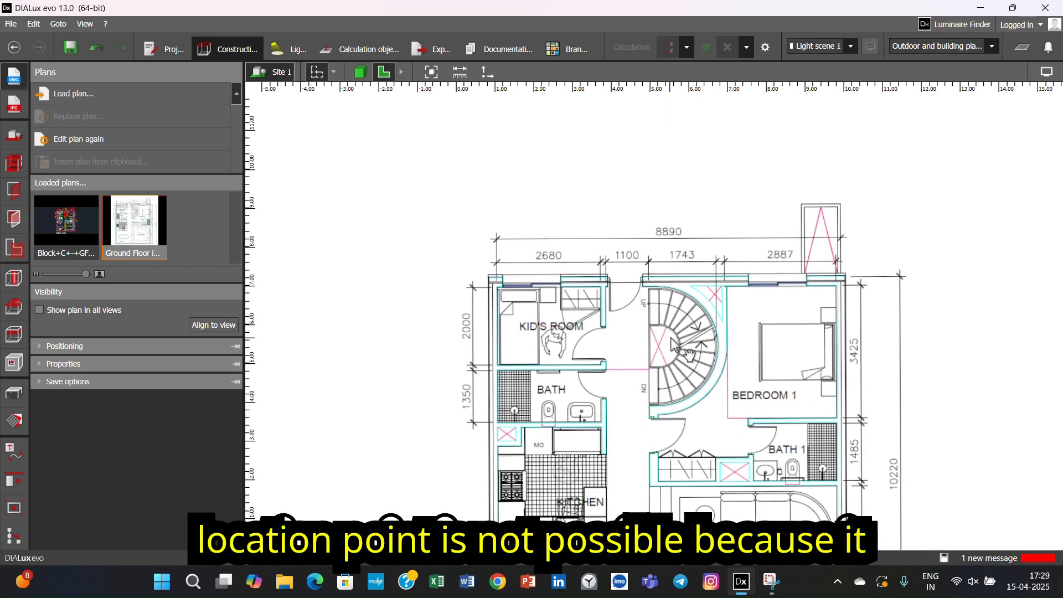
scroll(664, 332, "down", 3)
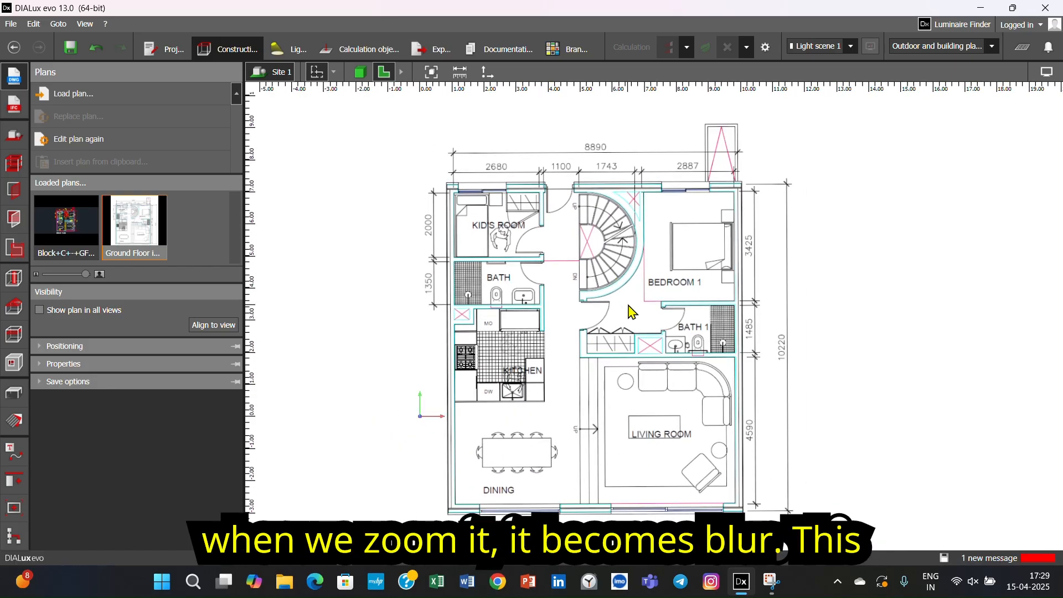